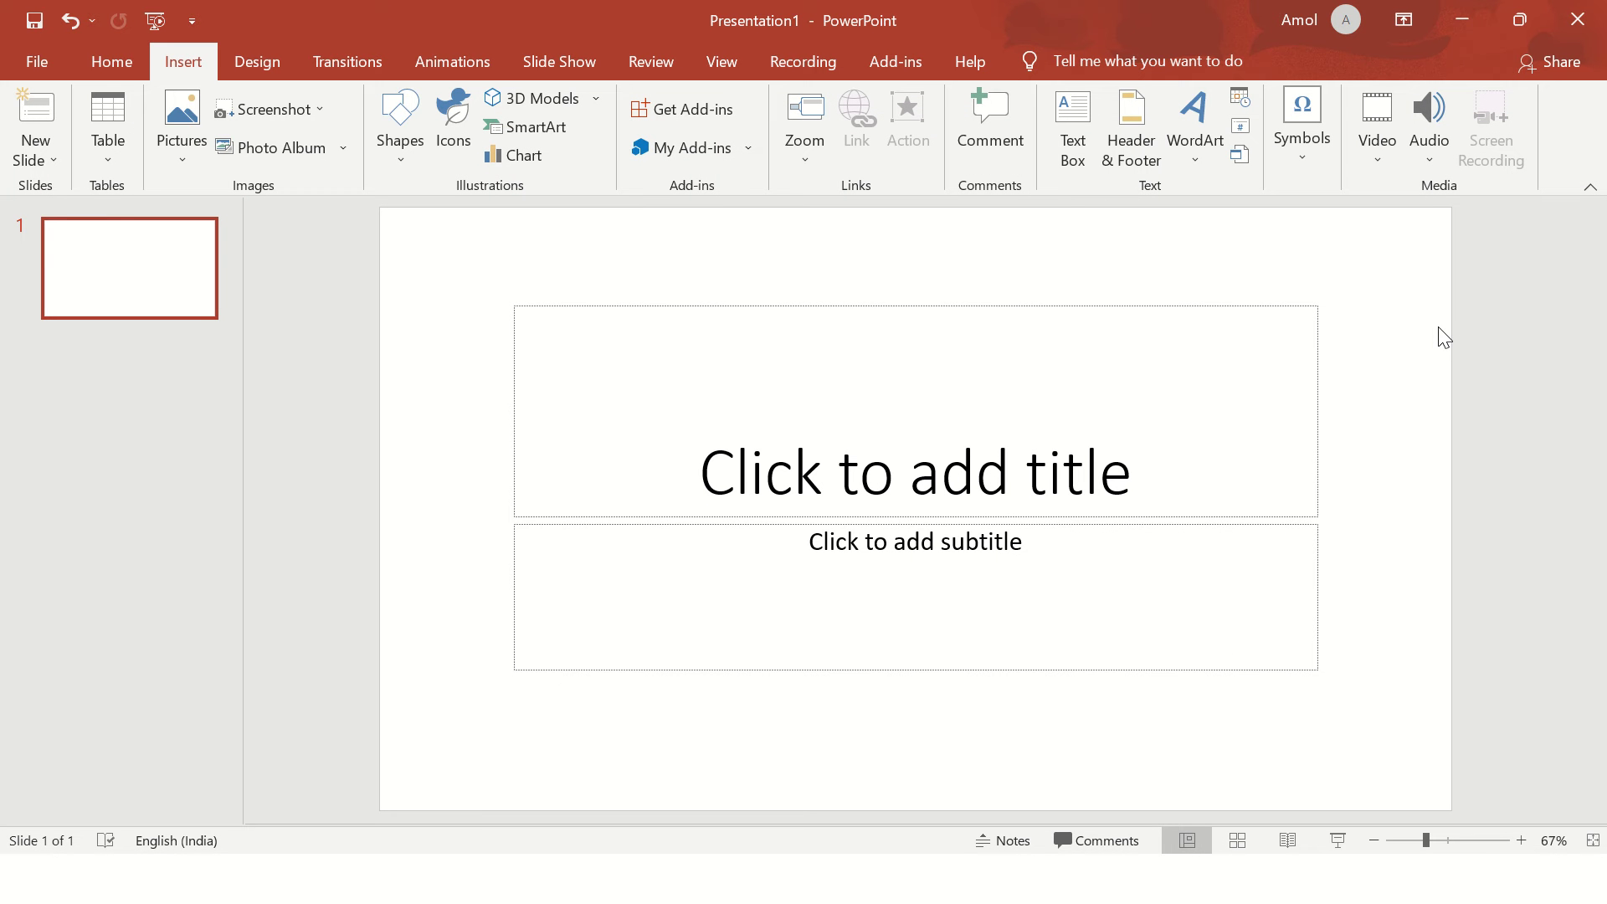
Open Apps & features from Start and filter the installed apps for 'jenki'
key(super)
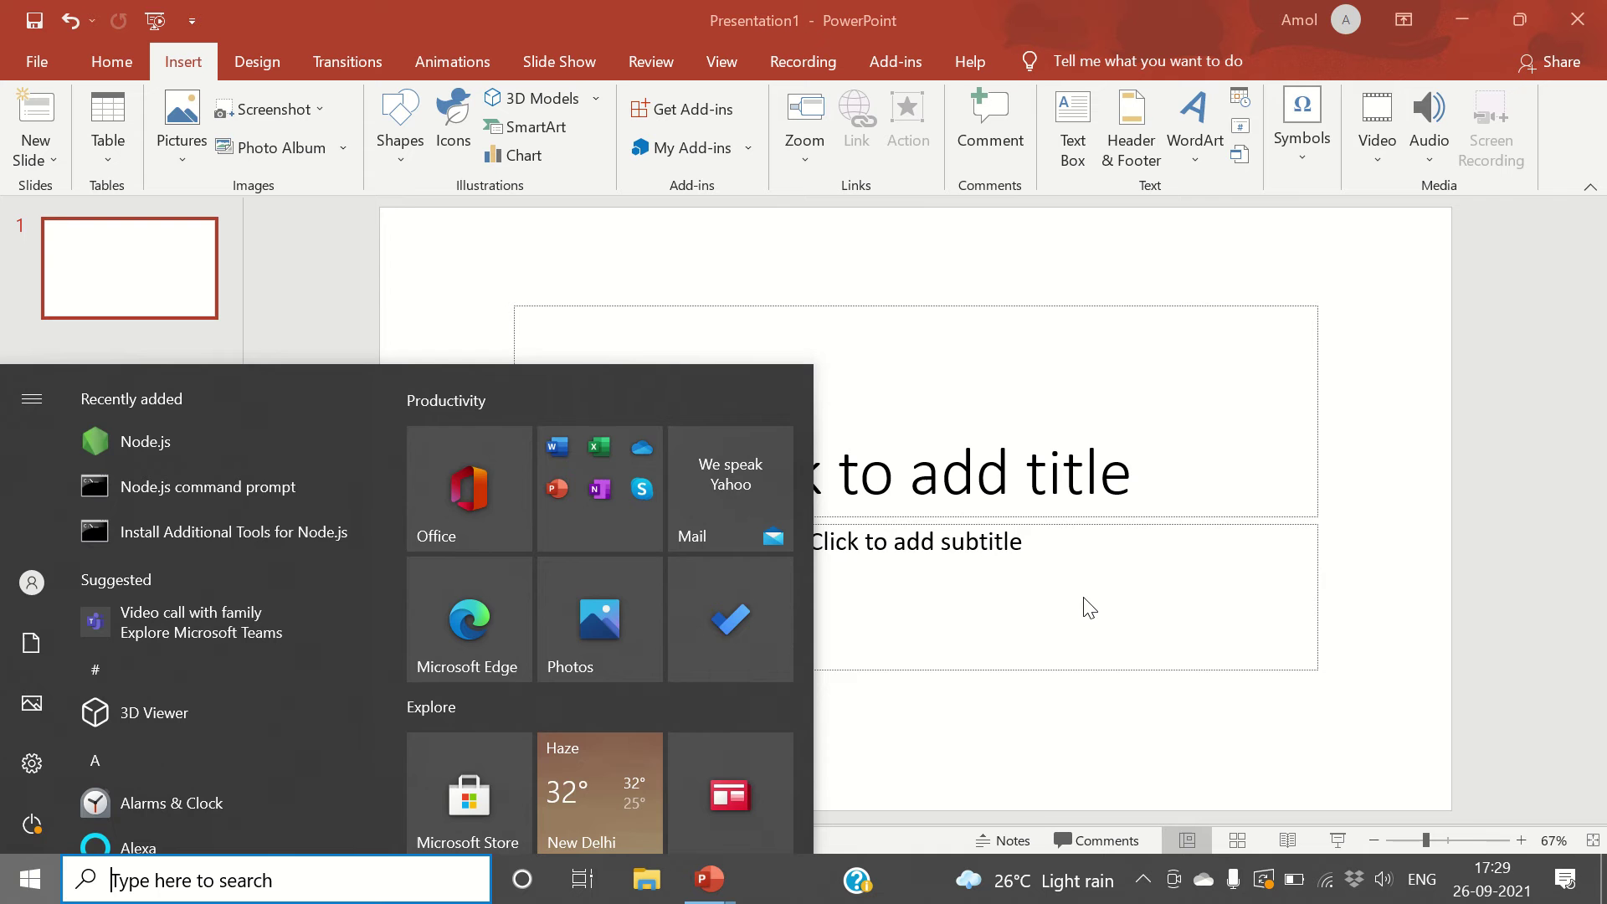
text(add)
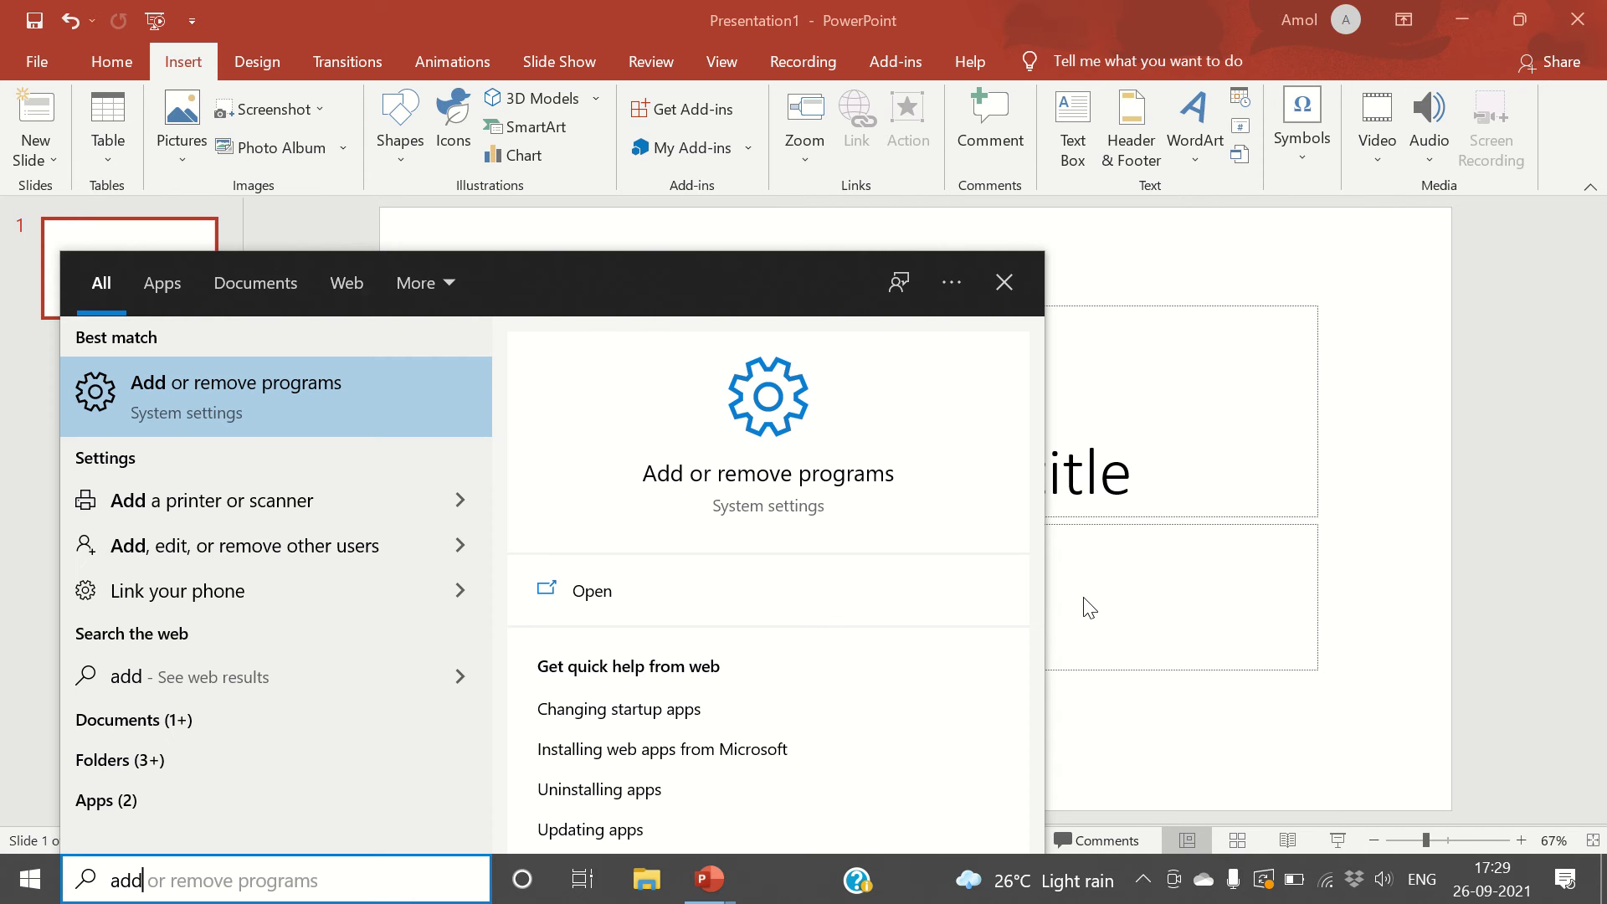
key(Return)
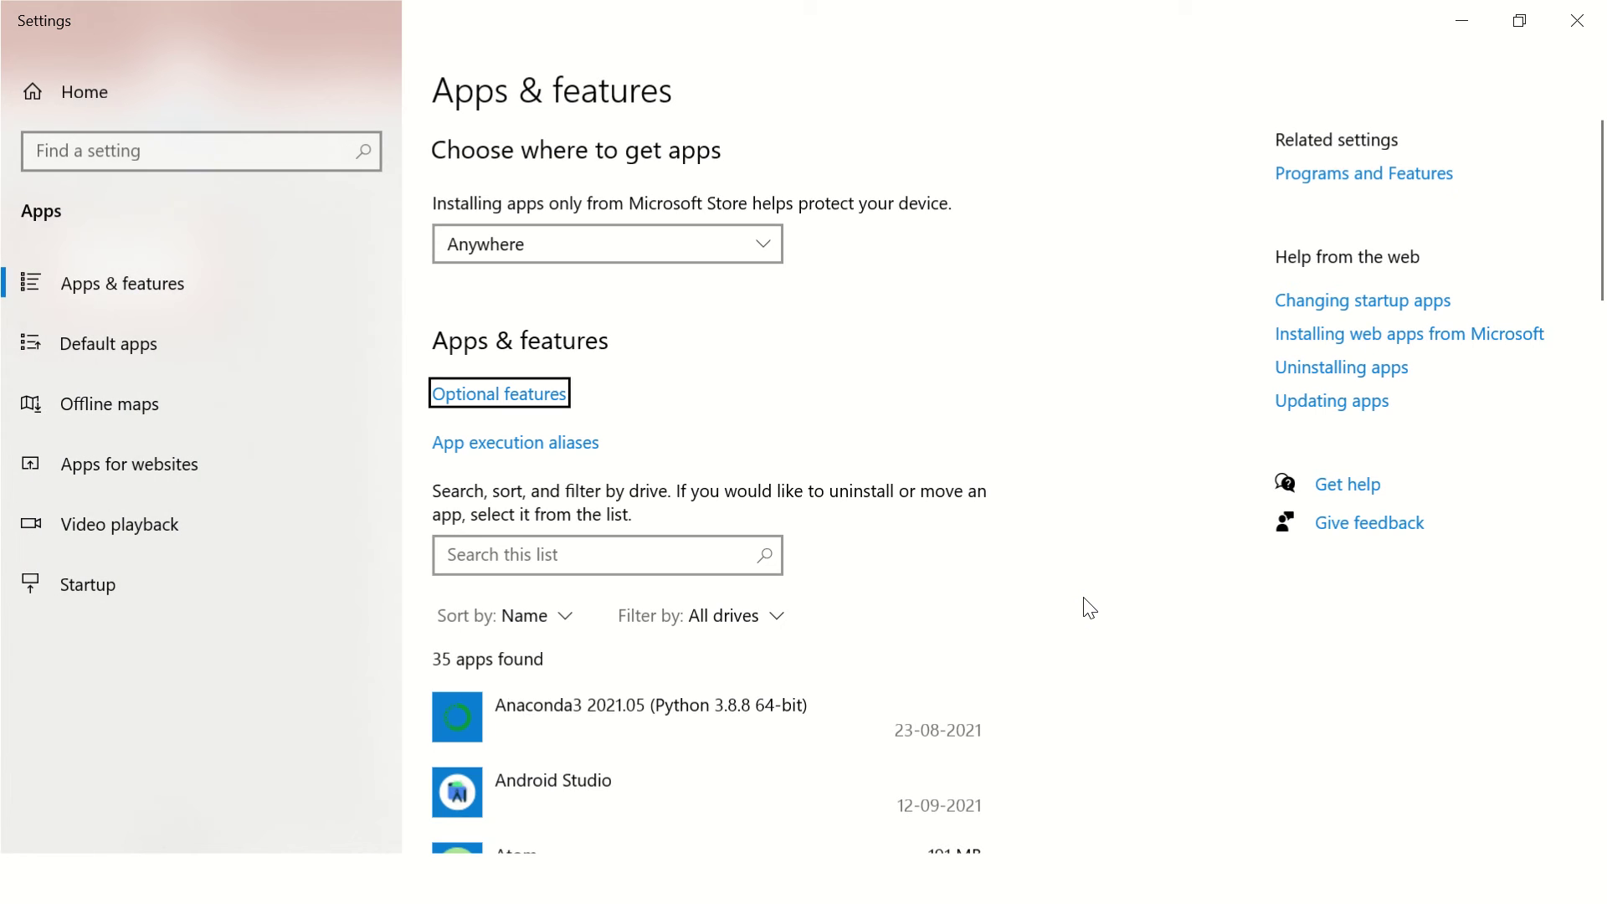
click(661, 552)
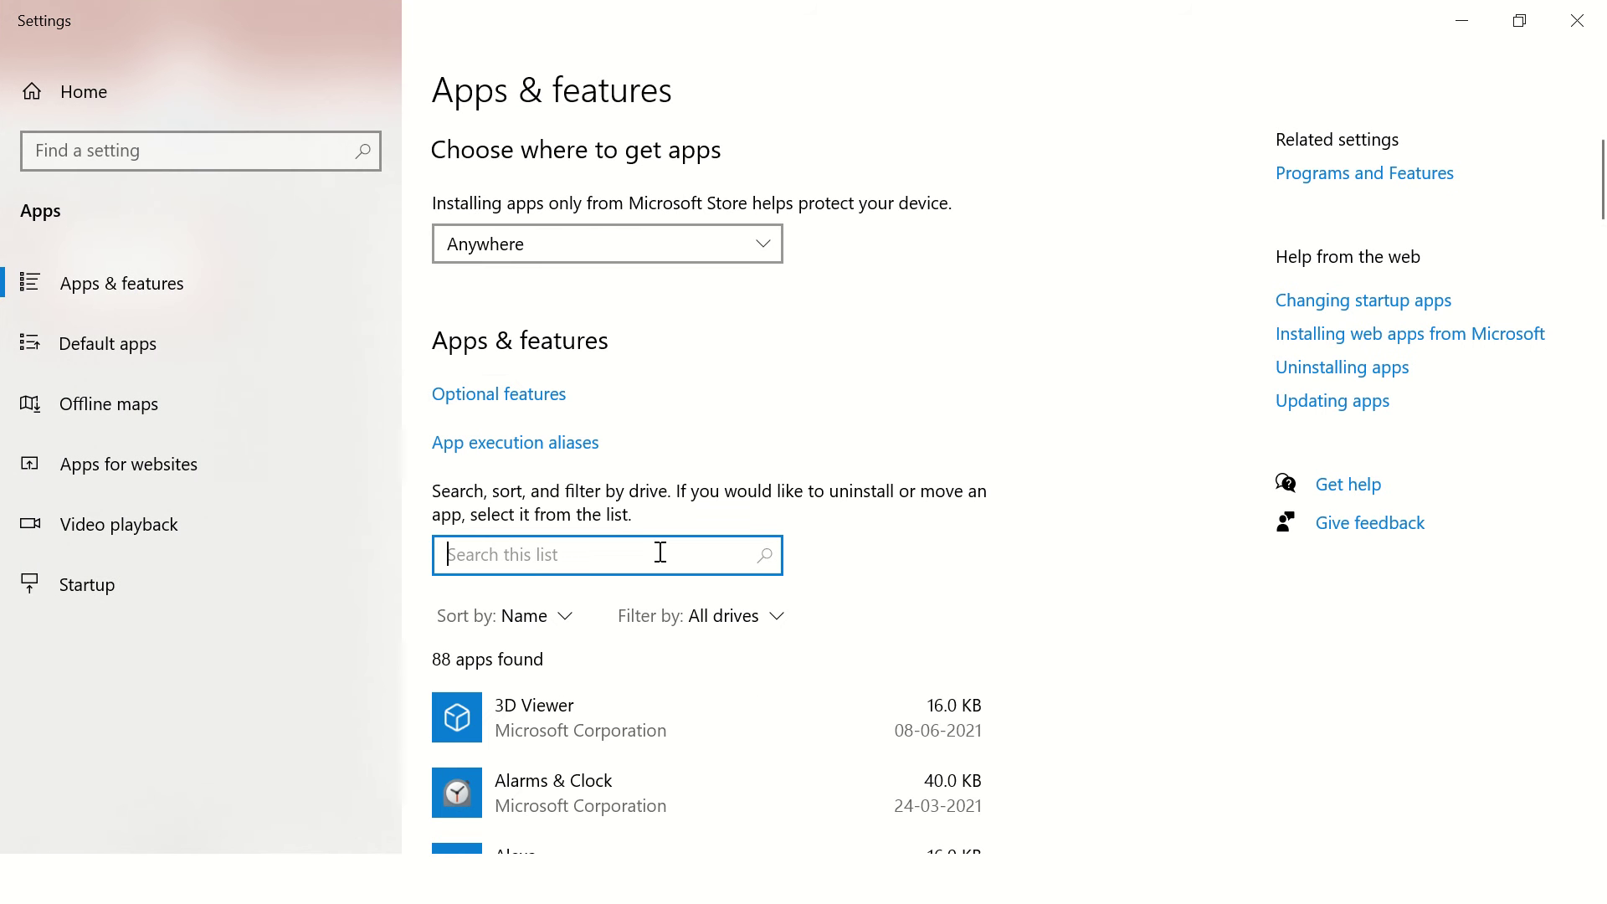
text(jenki)
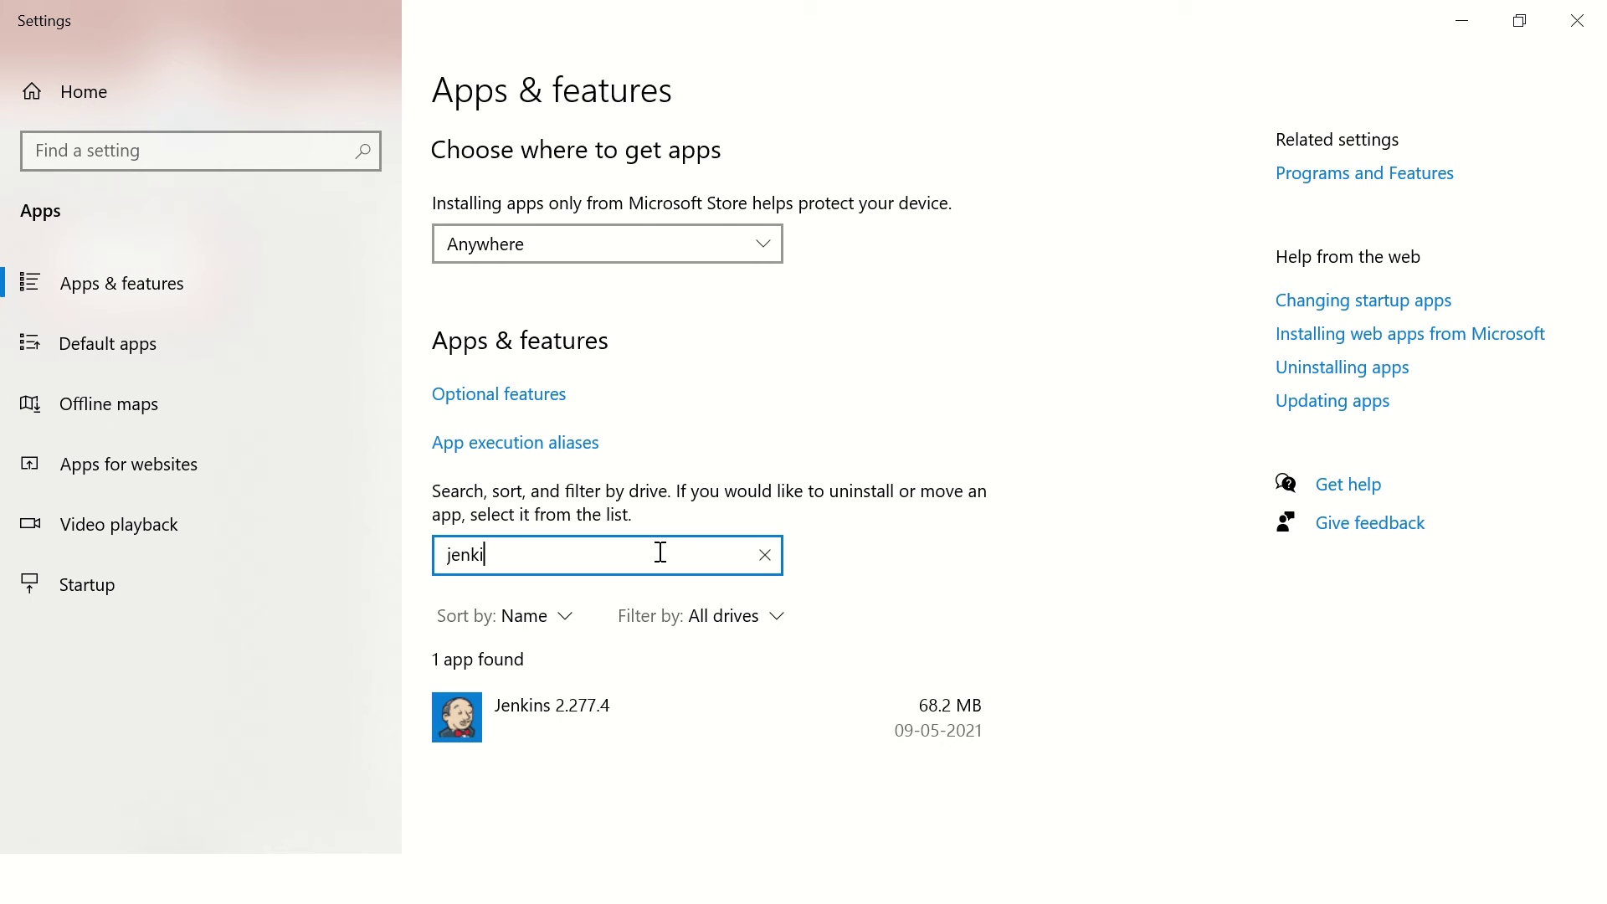
Uninstall Jenkins 2.277.4, then clear the search so all 87 apps show again
click(594, 702)
scroll(921, 620, down, 2)
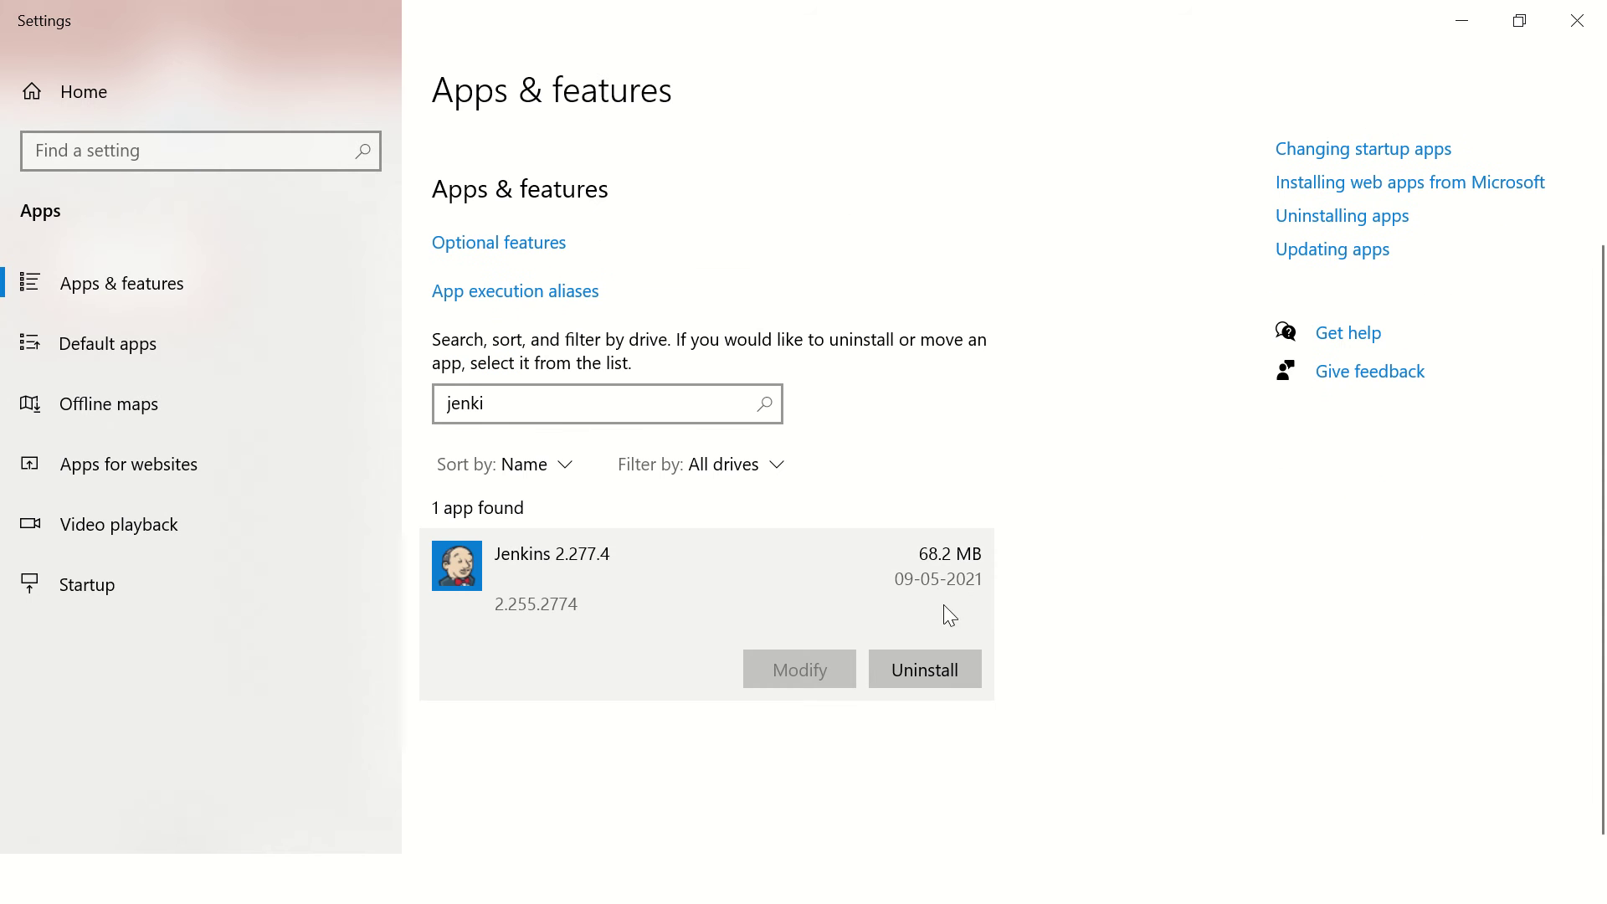
click(944, 673)
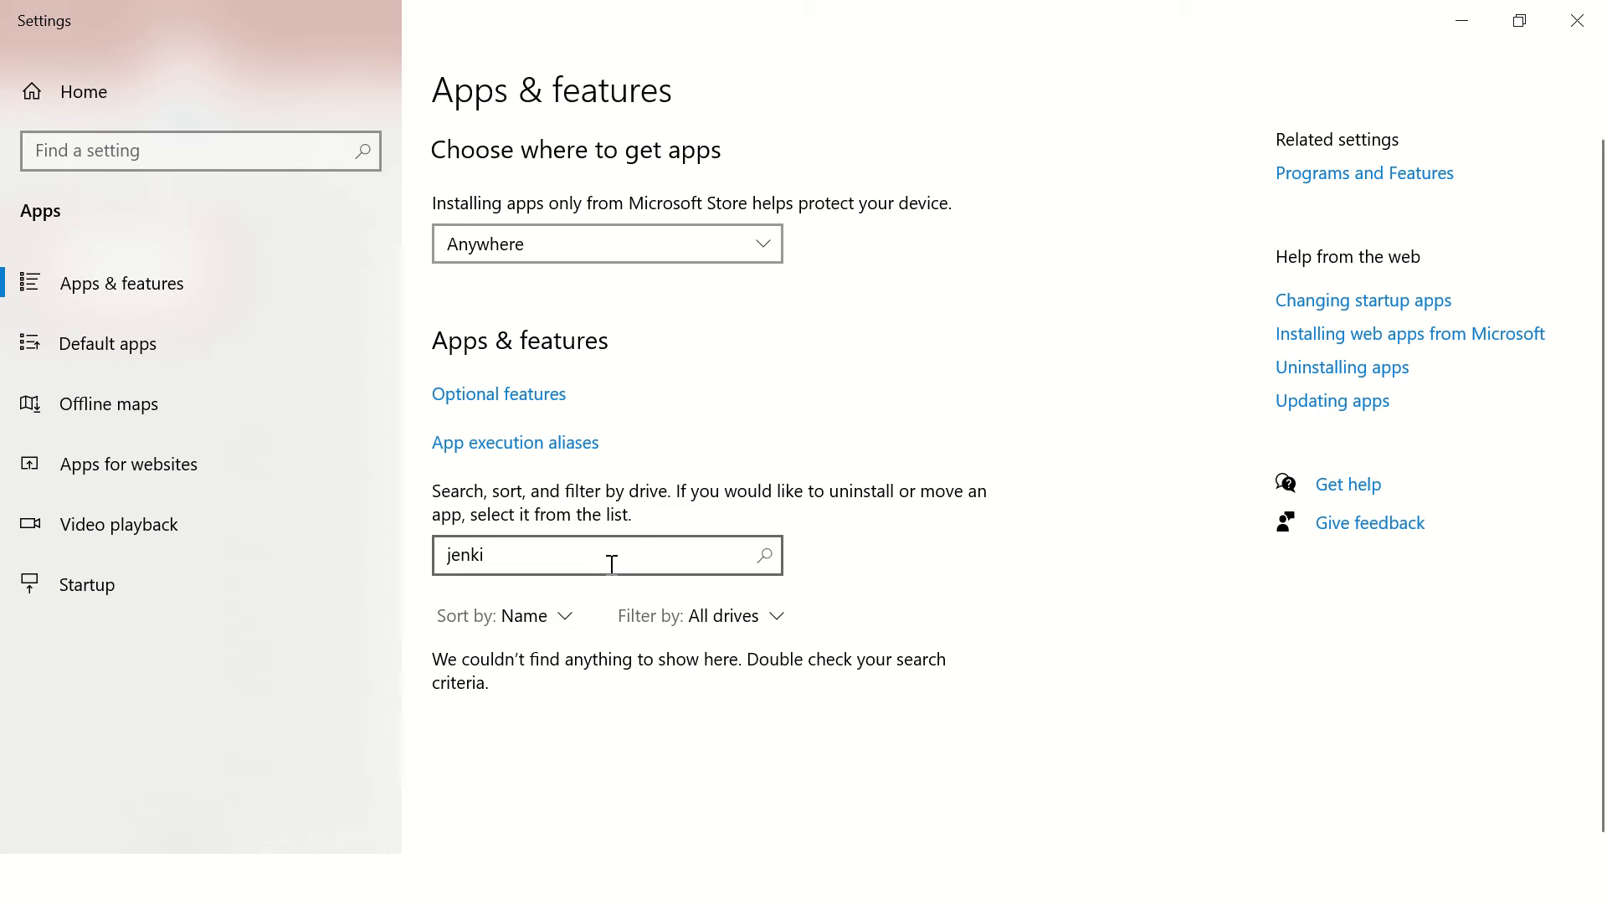
click(612, 562)
key(BackSpace)
key(BackSpace)
key(BackSpace)
key(BackSpace)
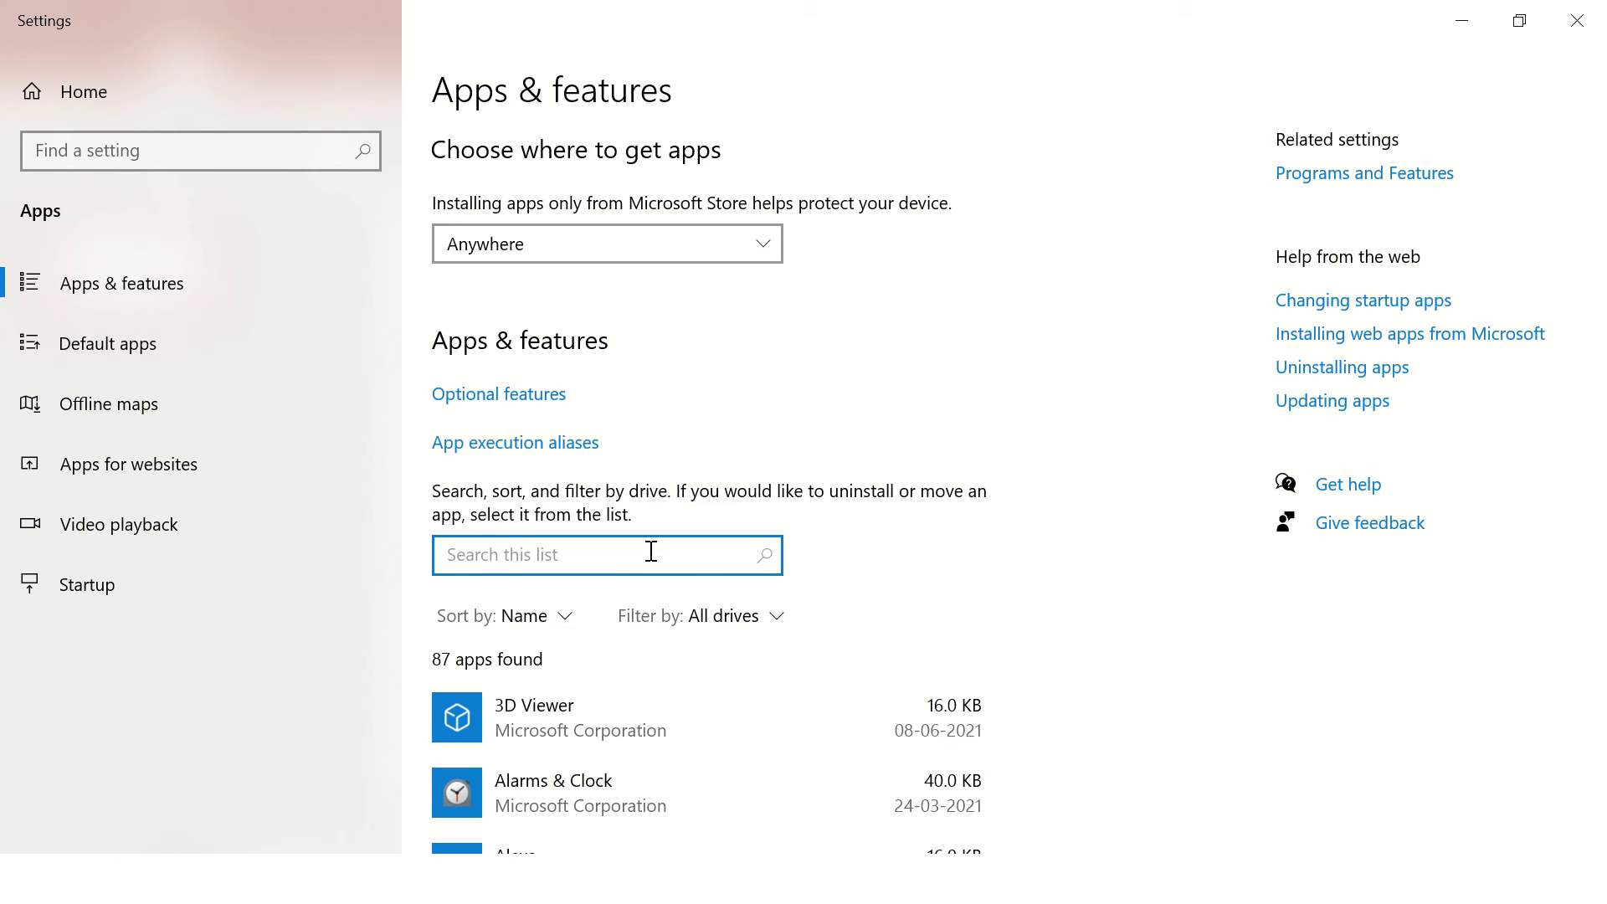
Launch Services via a 'serv' Start search and browse the services list for Jenkins
key(super)
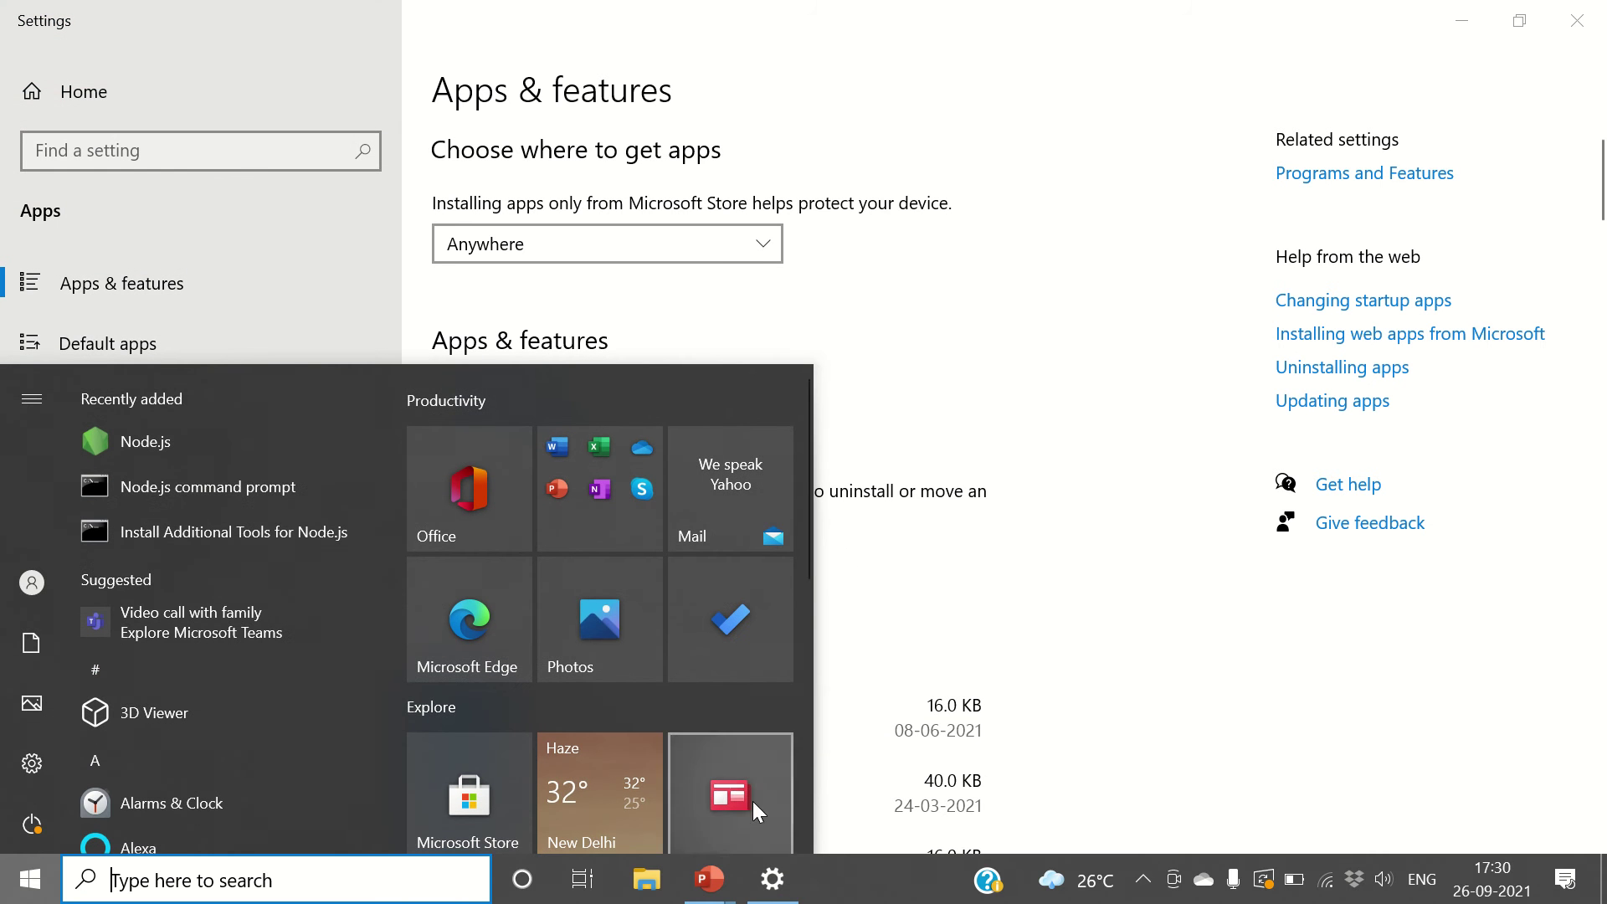
click(218, 891)
text(s)
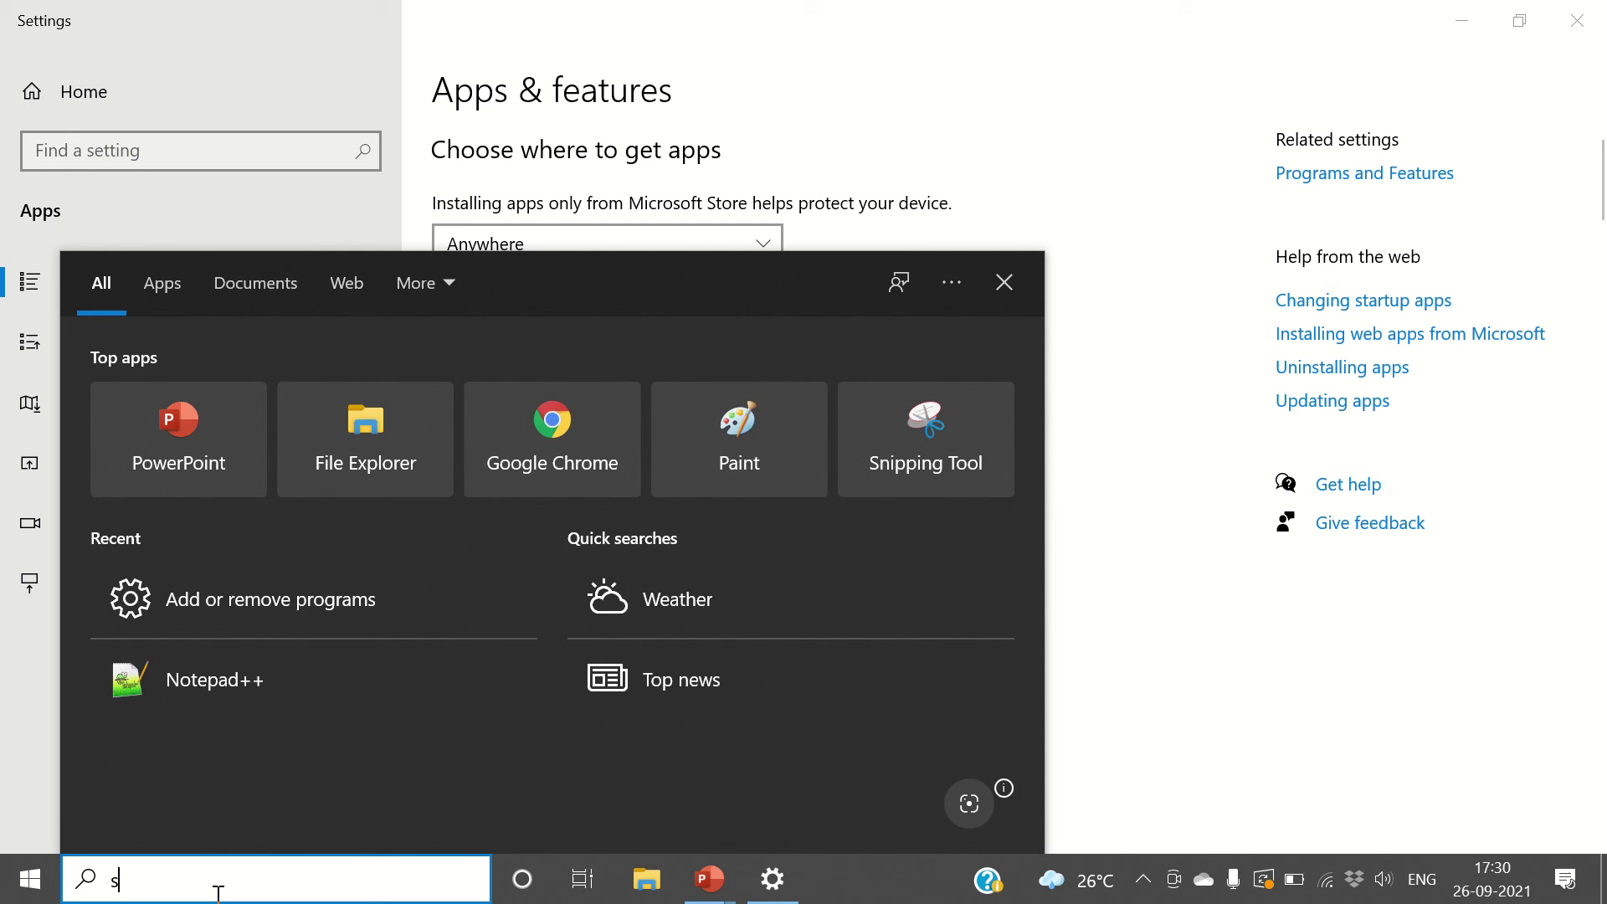
text(erv)
key(Return)
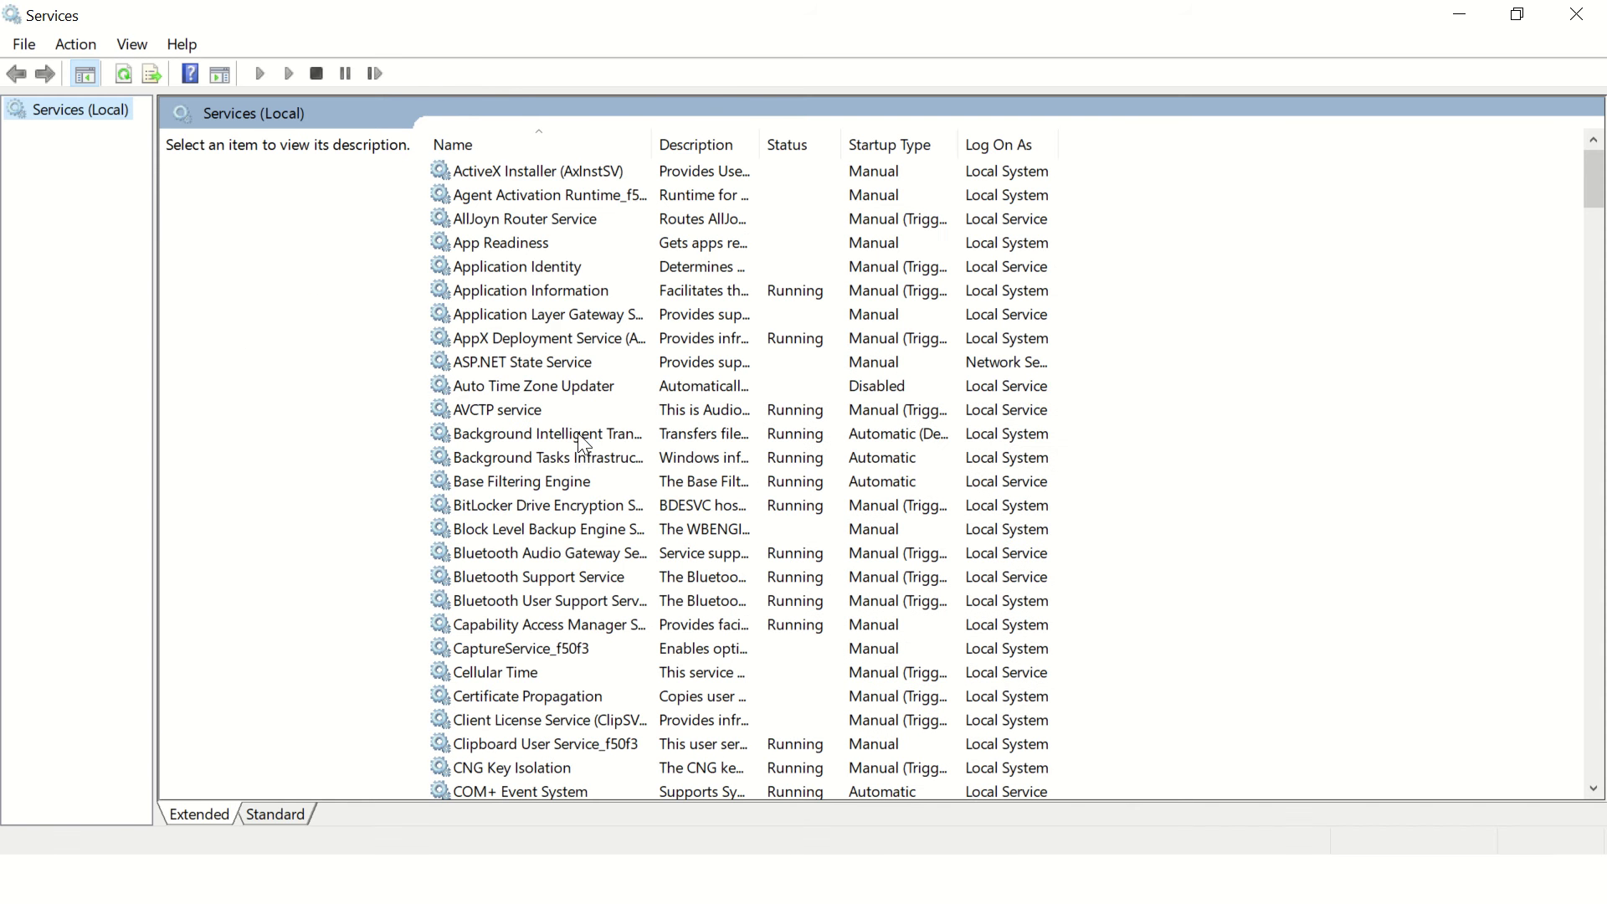
click(579, 435)
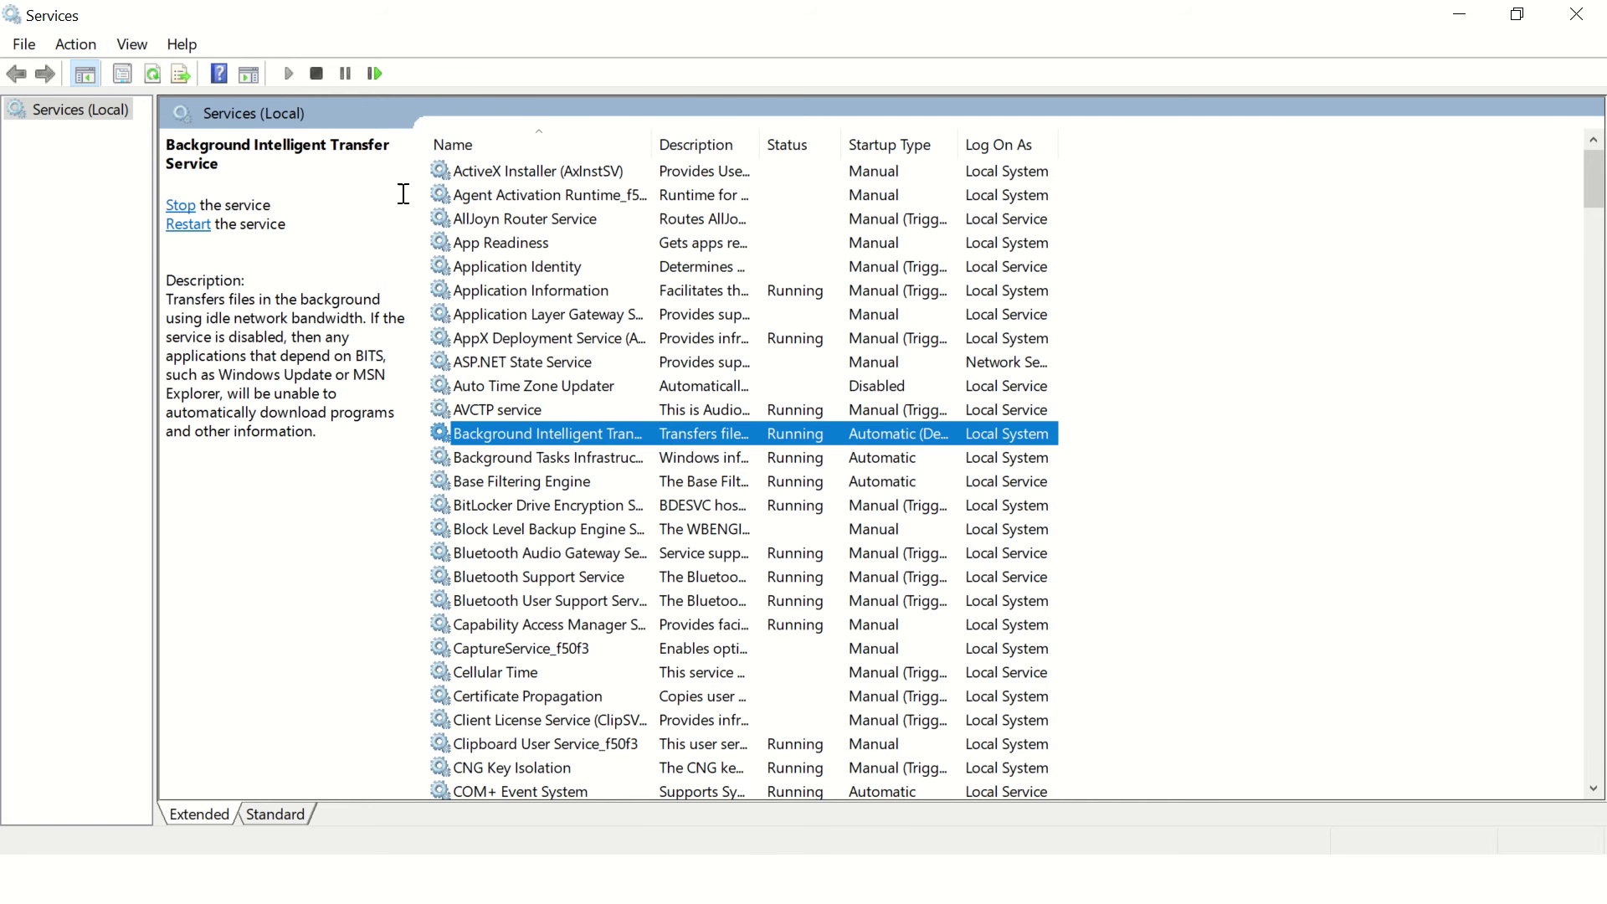
click(524, 264)
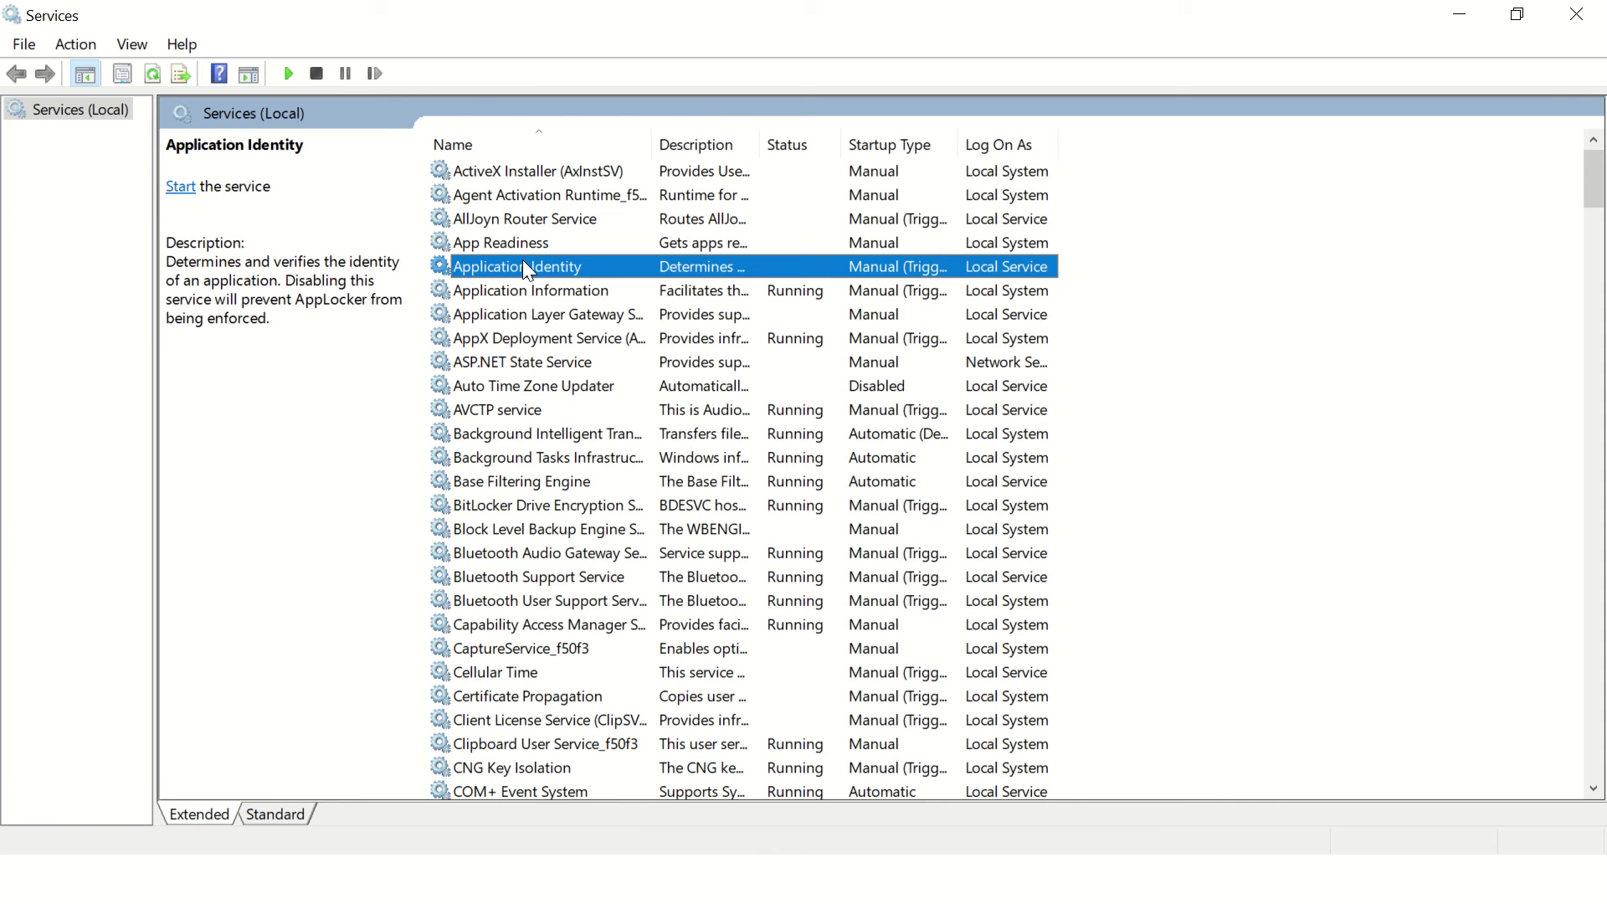
key(super)
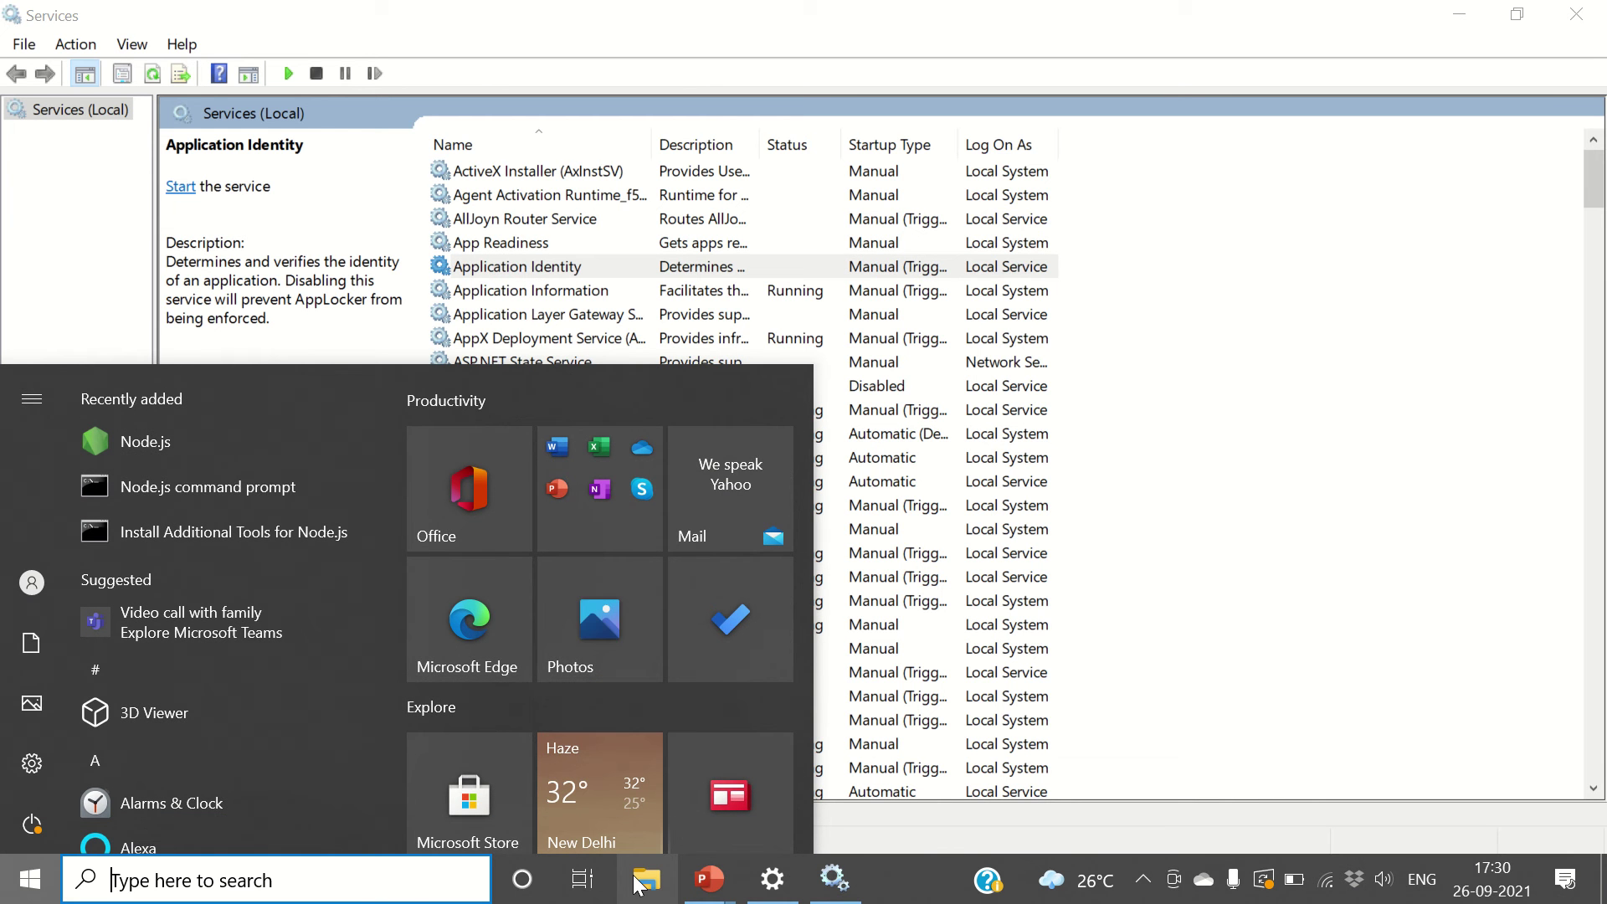
In File Explorer, go to C:\Users, the personal profile folder, then AppData
click(646, 879)
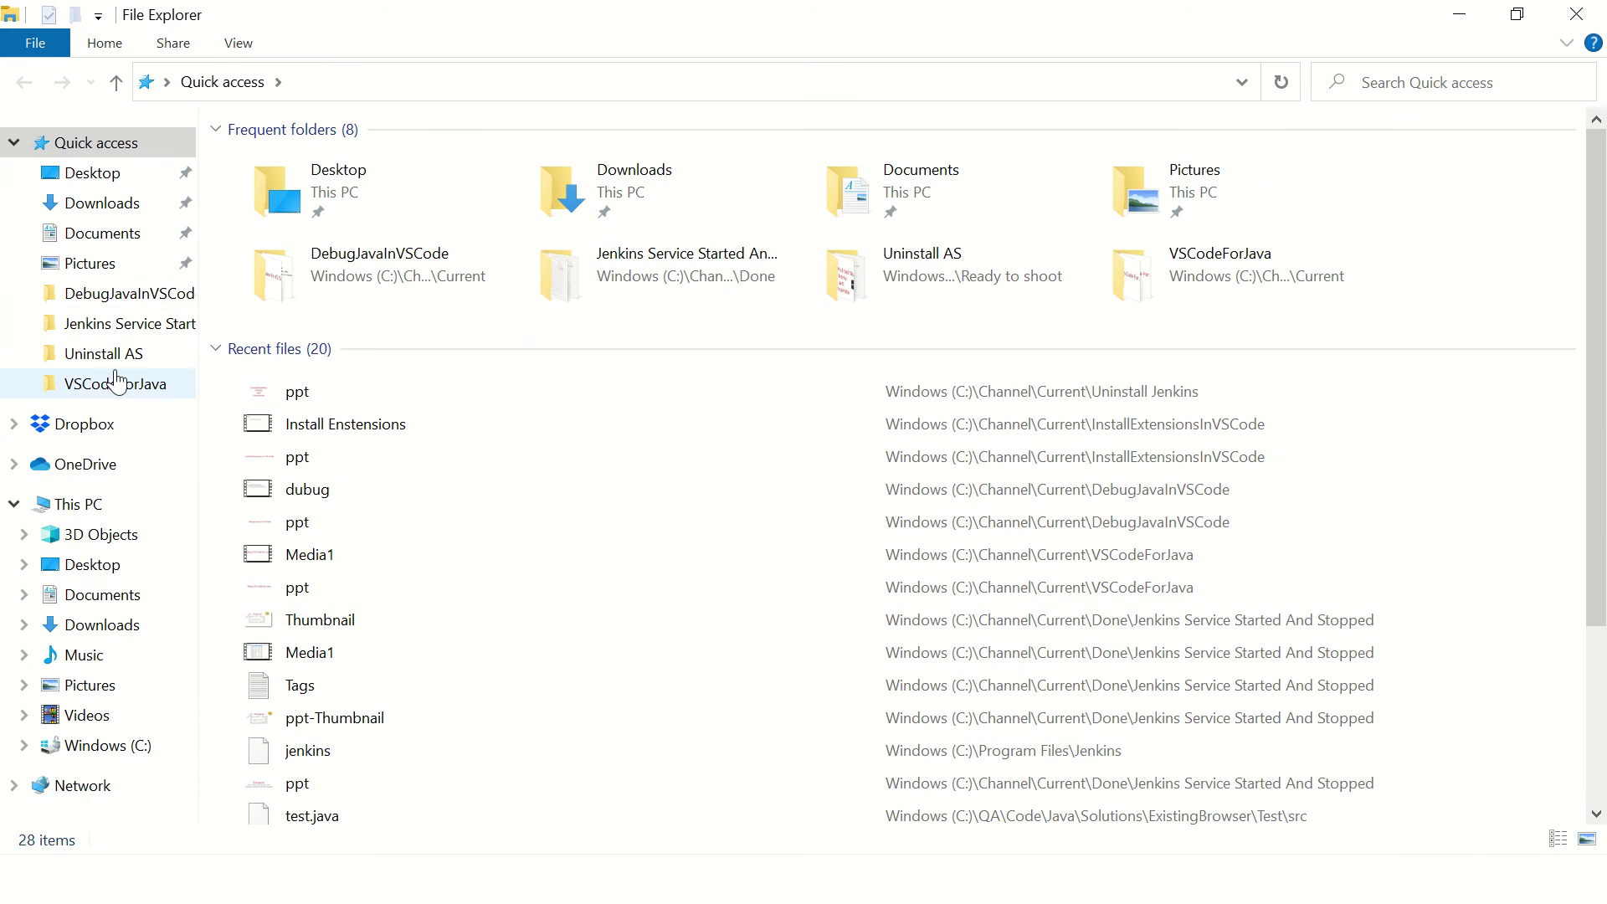
click(109, 745)
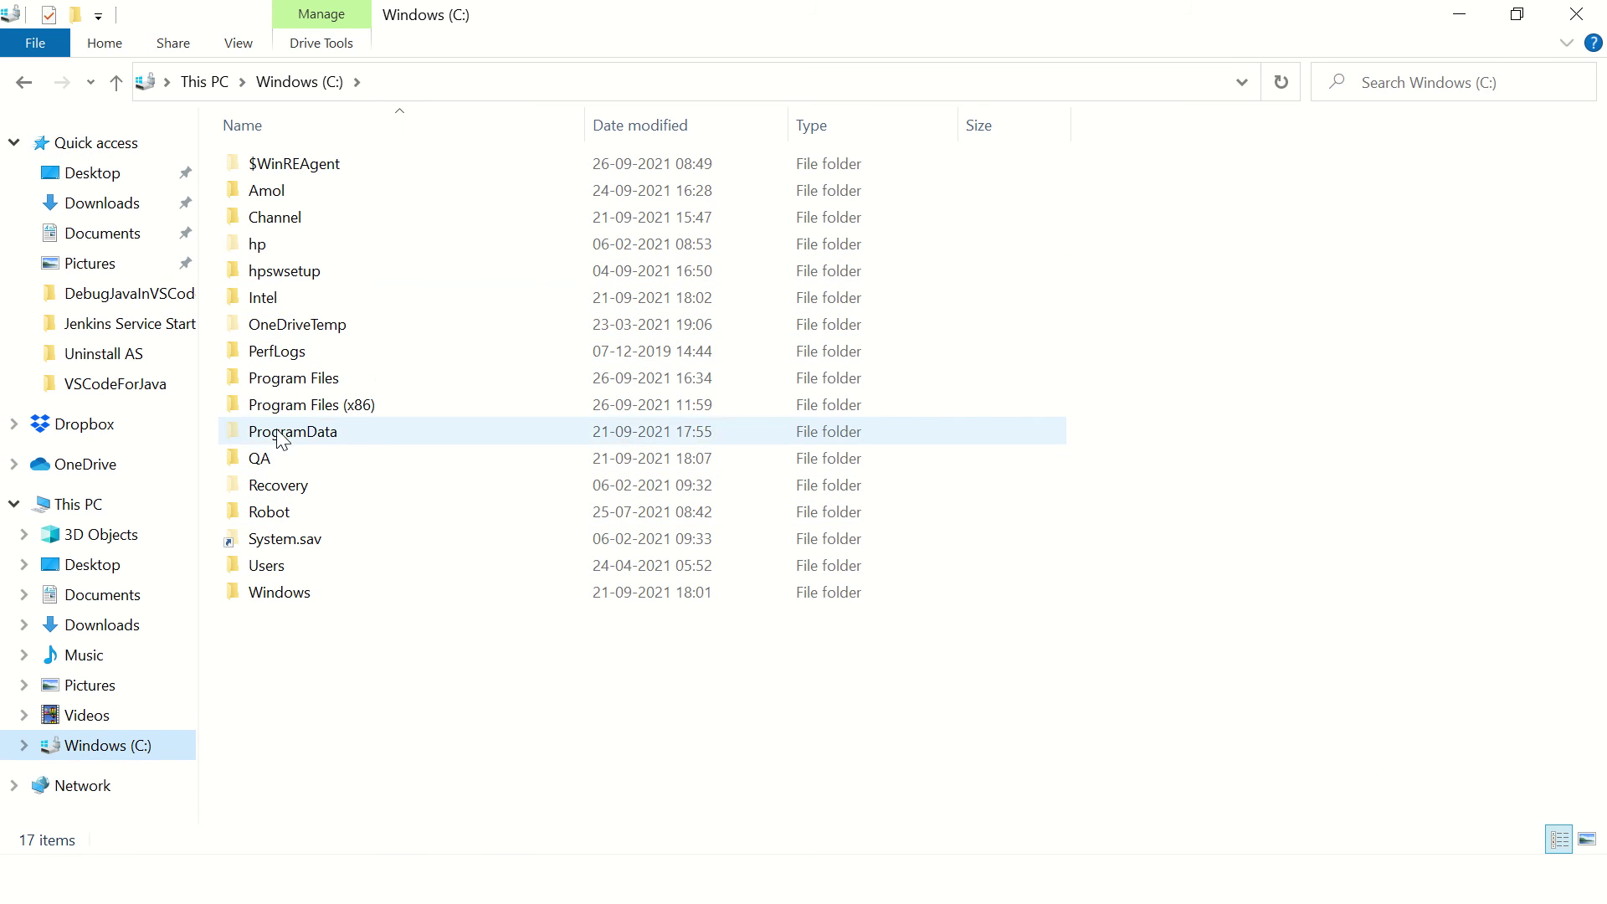
double_click(267, 565)
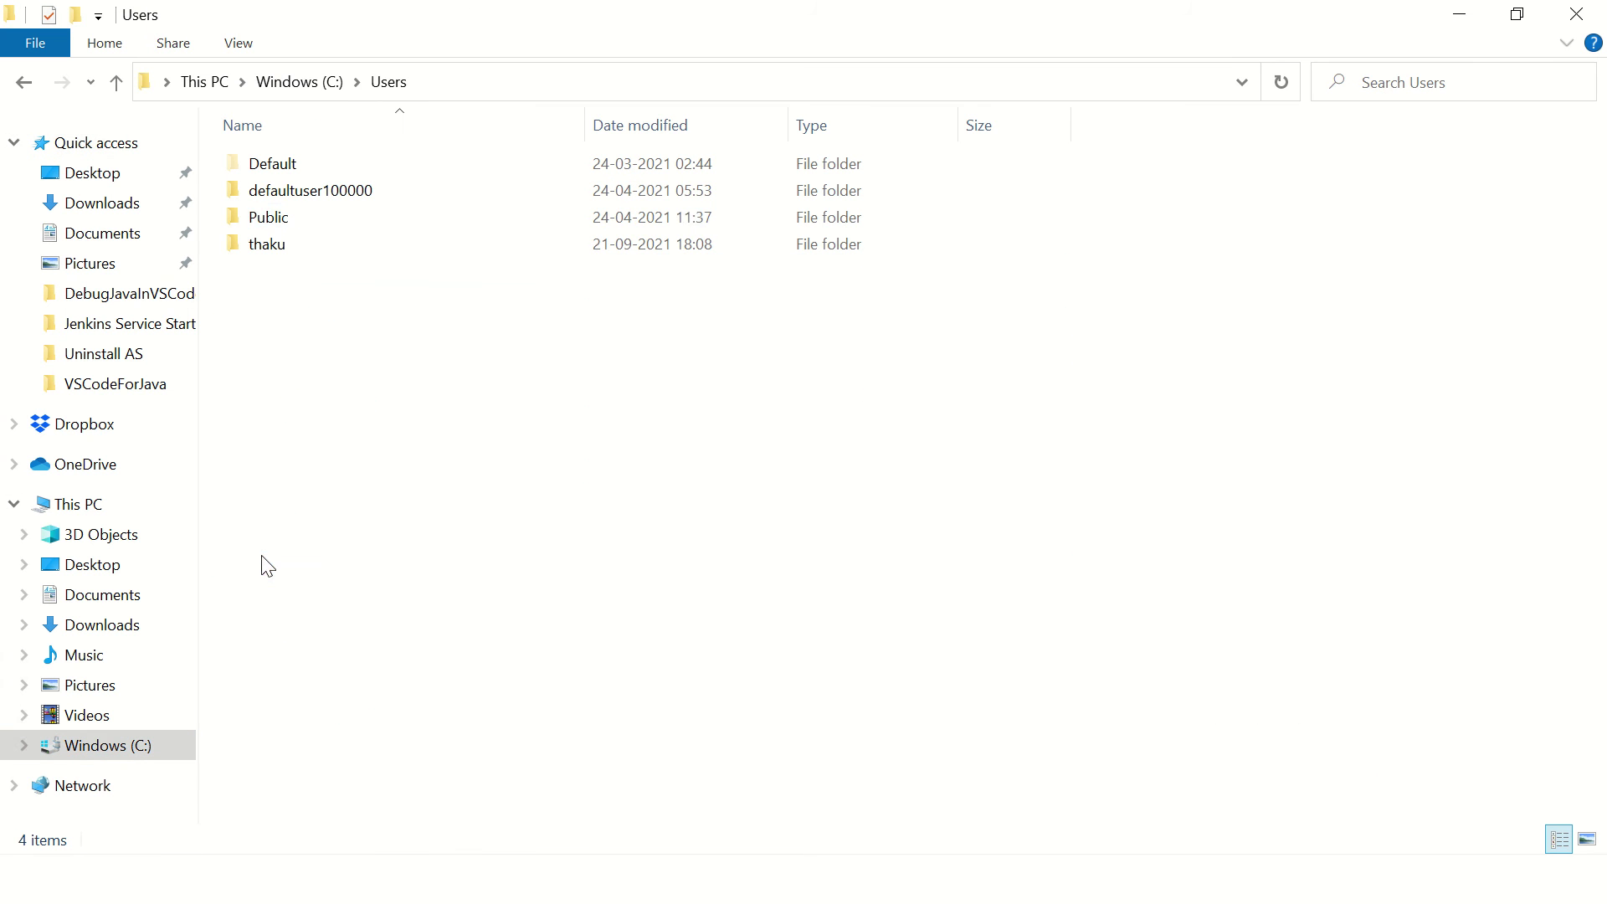
double_click(268, 252)
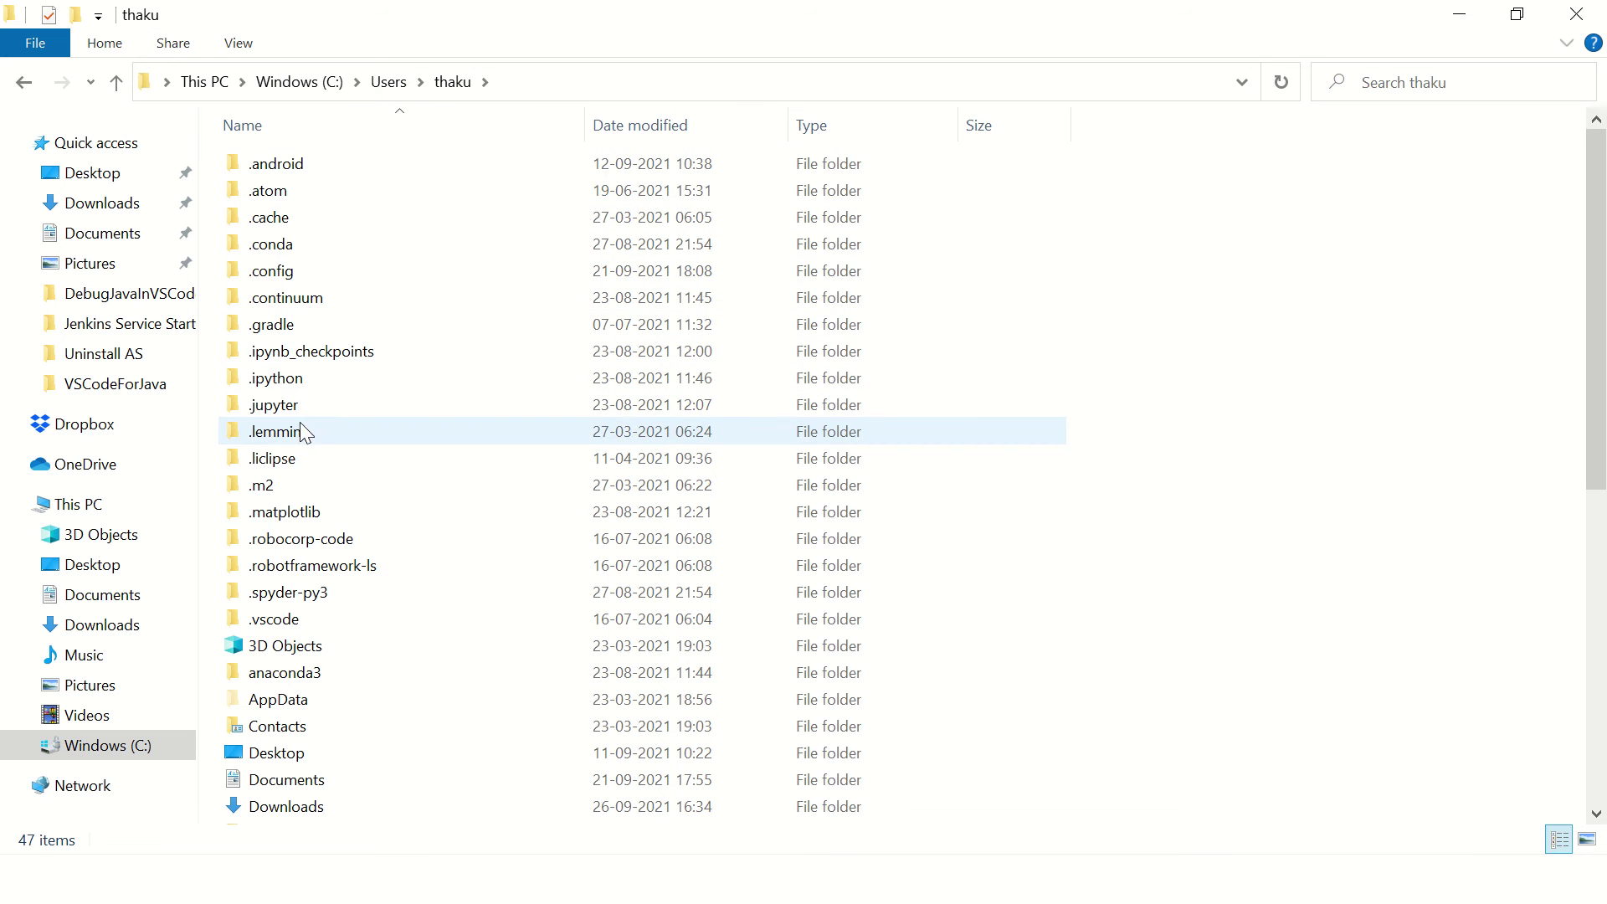
scroll(298, 474, down, 1)
double_click(281, 634)
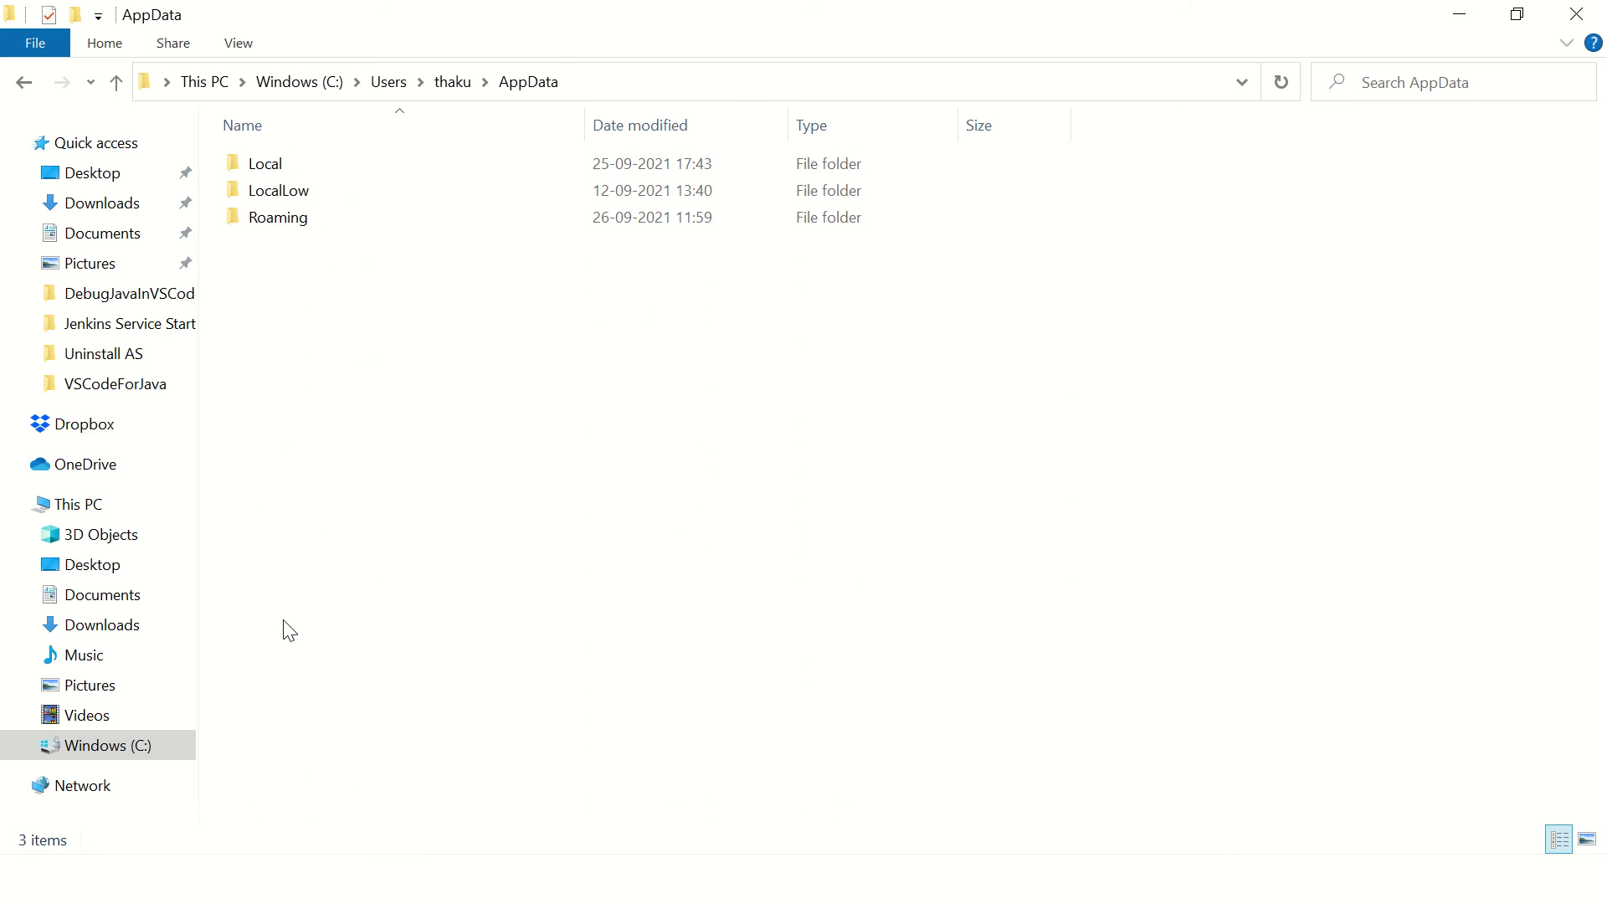
Check AppData's Local and Roaming folders for leftover Jenkins data
double_click(277, 167)
click(282, 362)
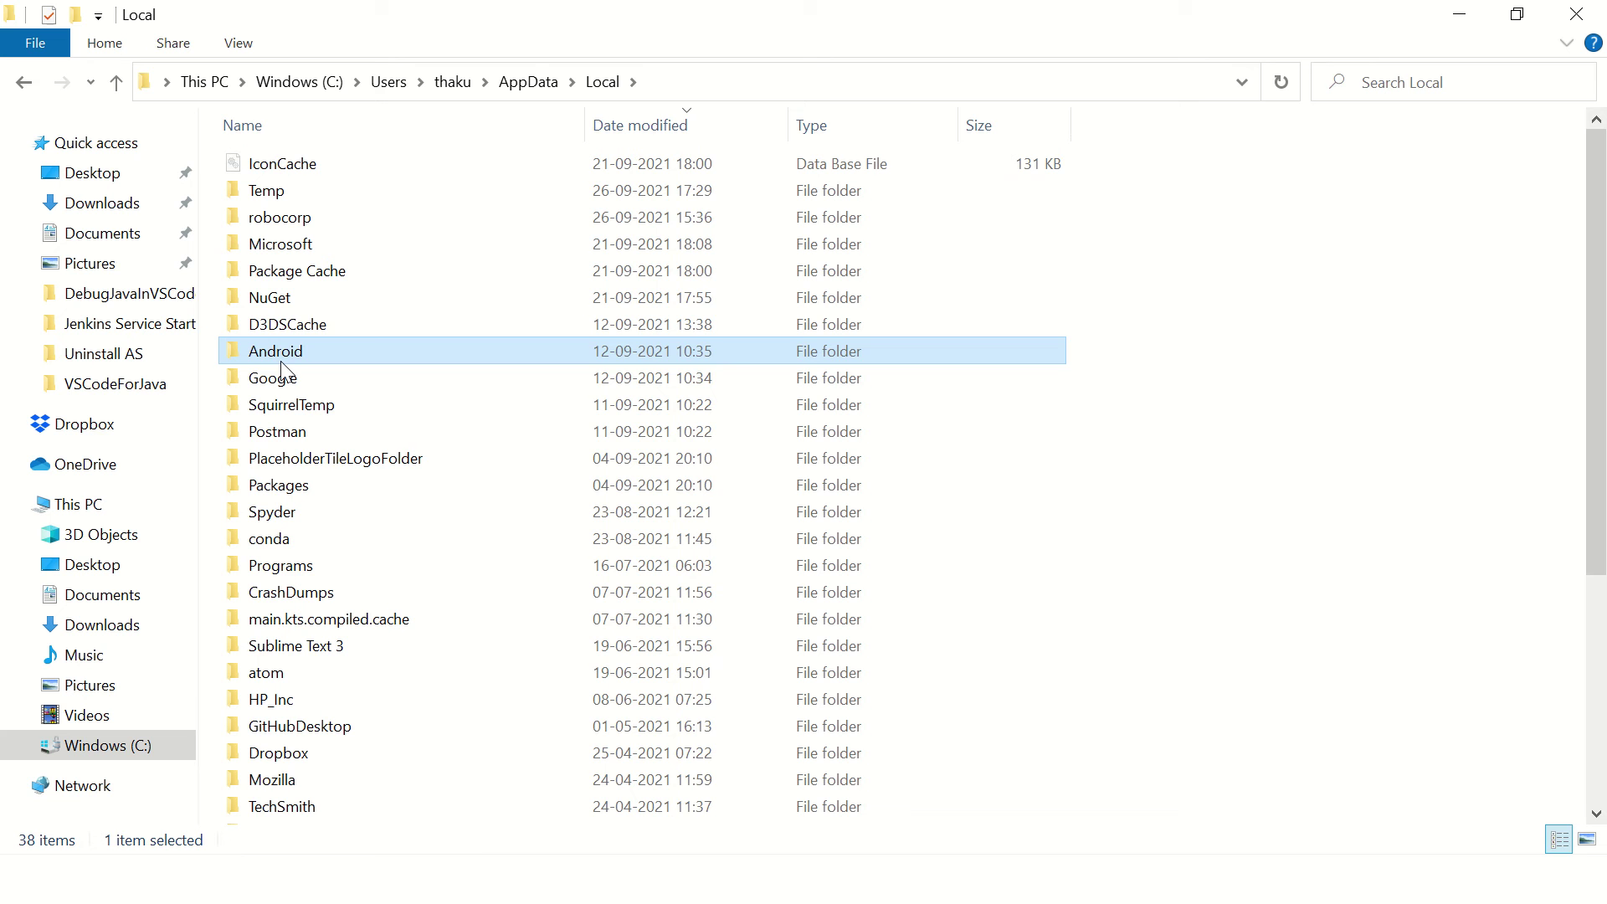
key(j)
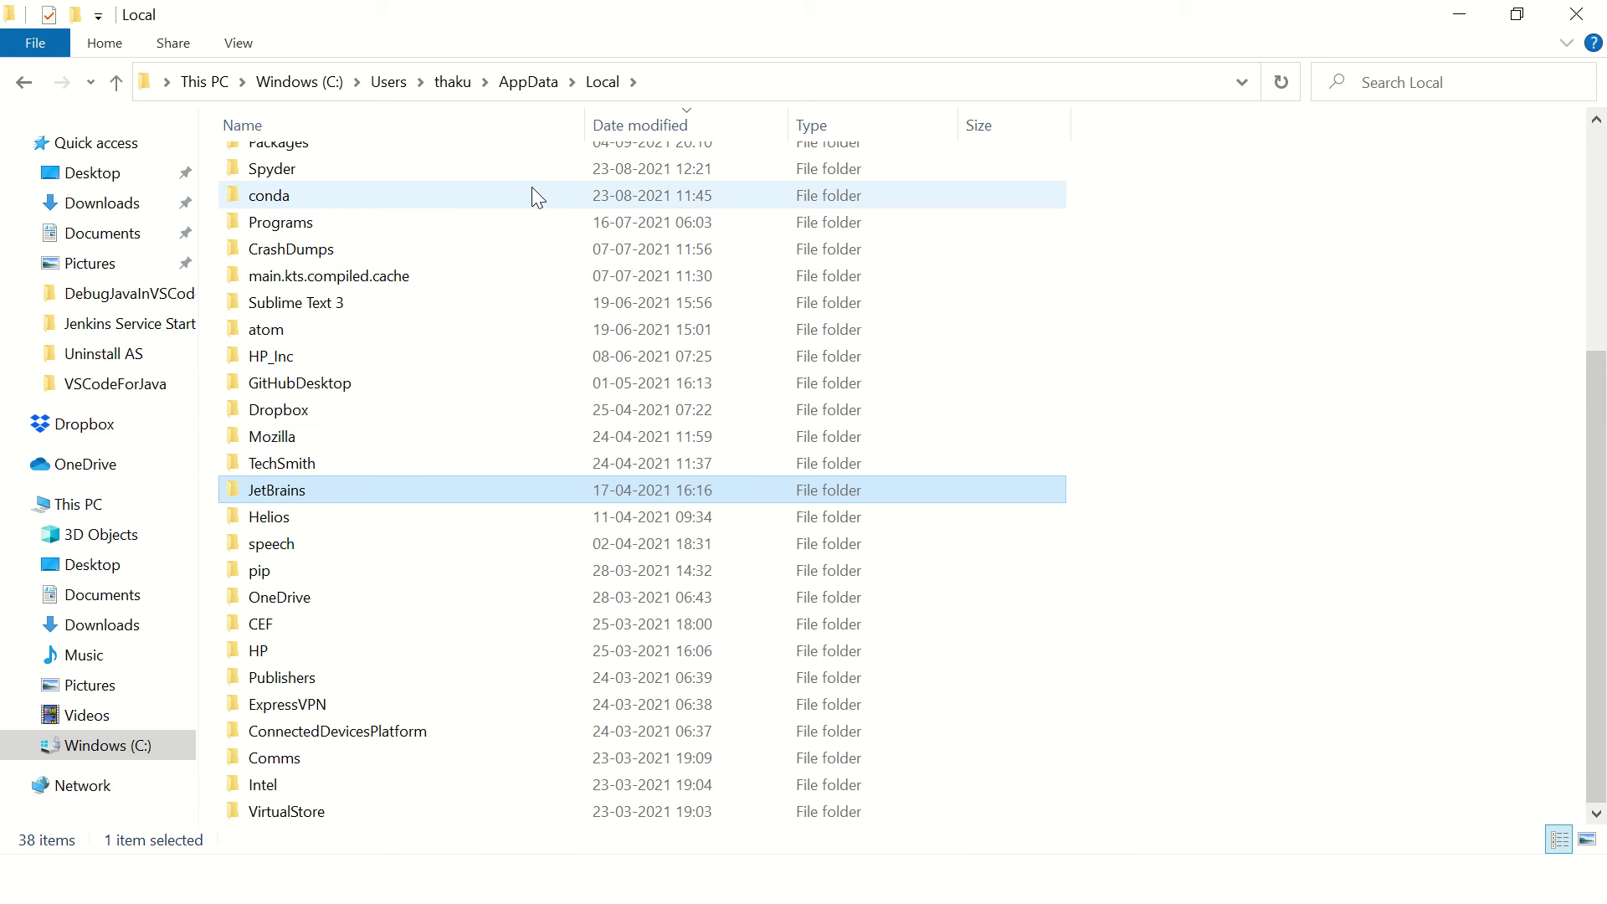
click(541, 92)
click(277, 221)
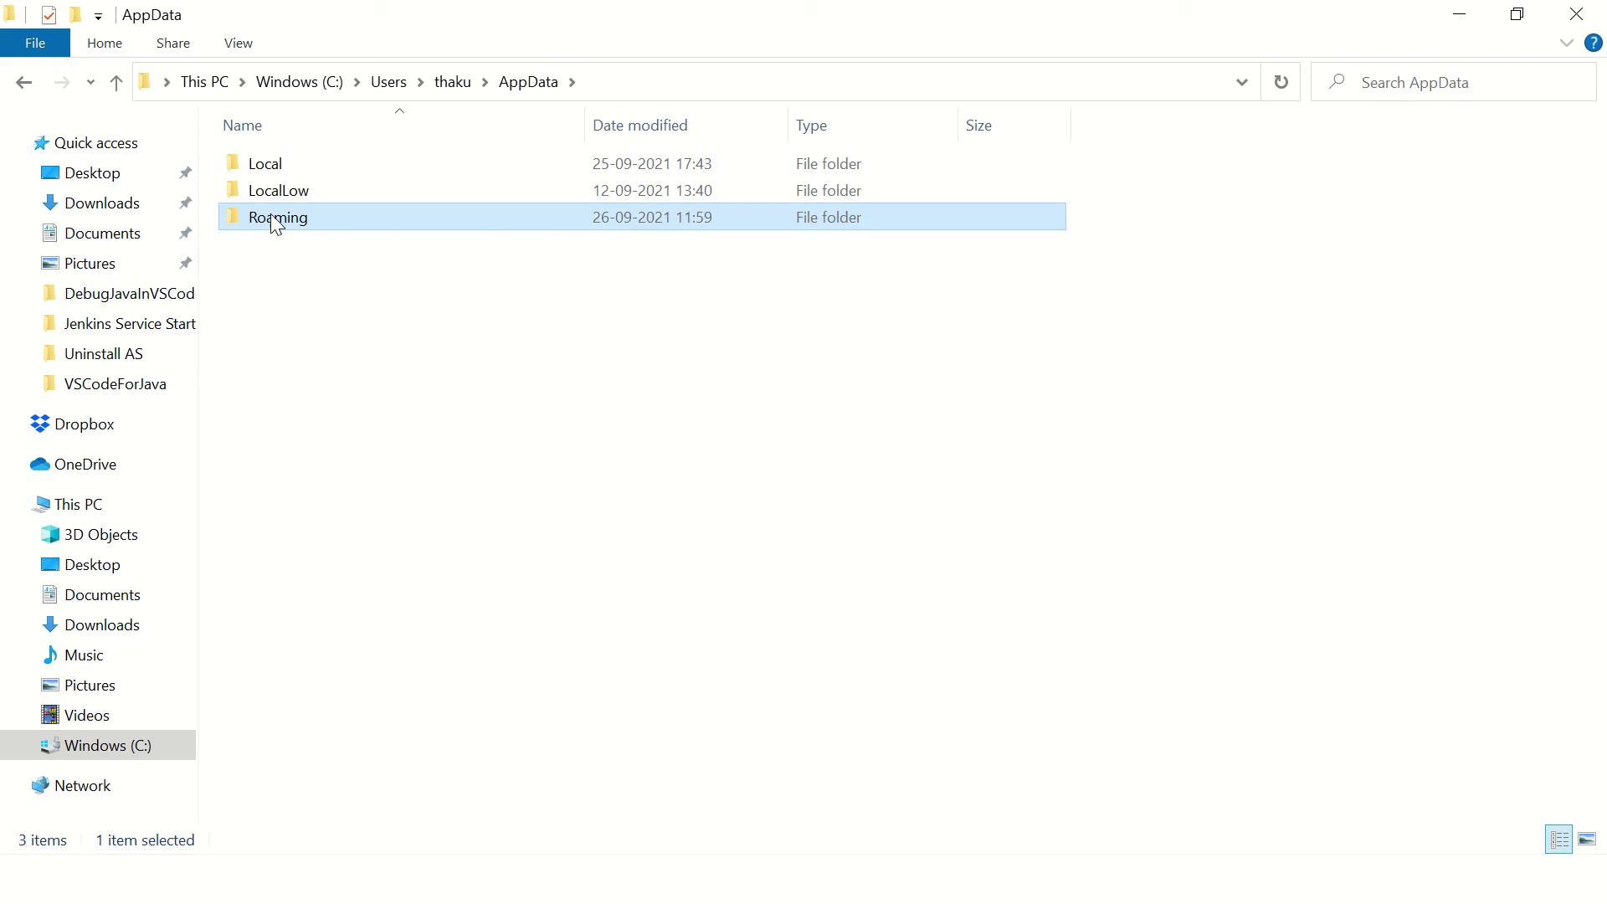
double_click(272, 220)
click(289, 411)
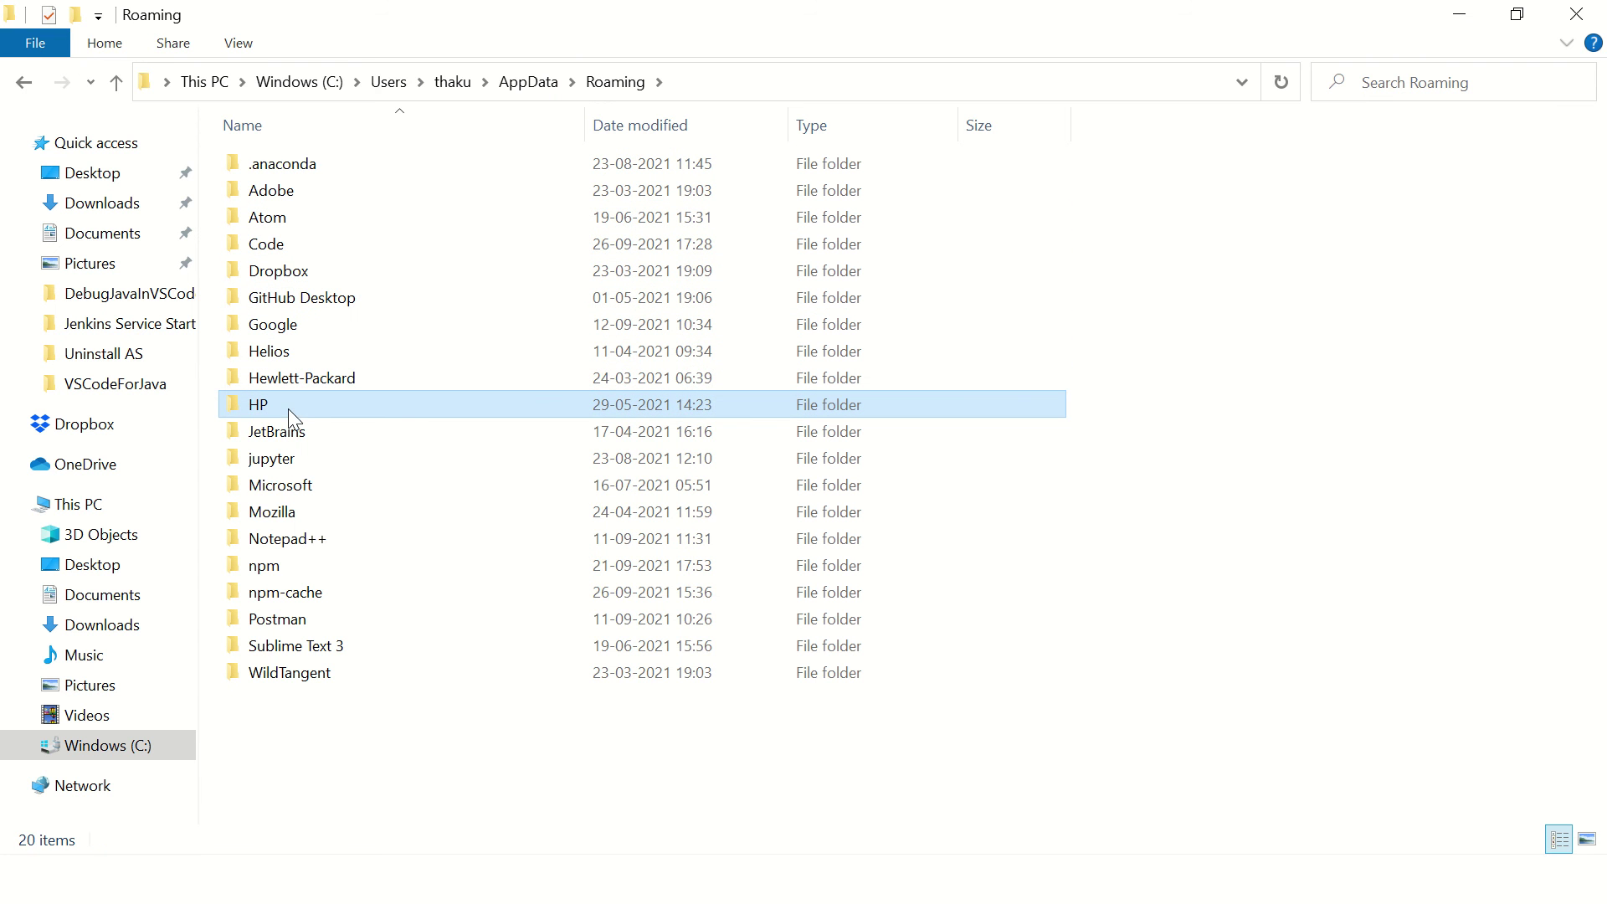
click(307, 422)
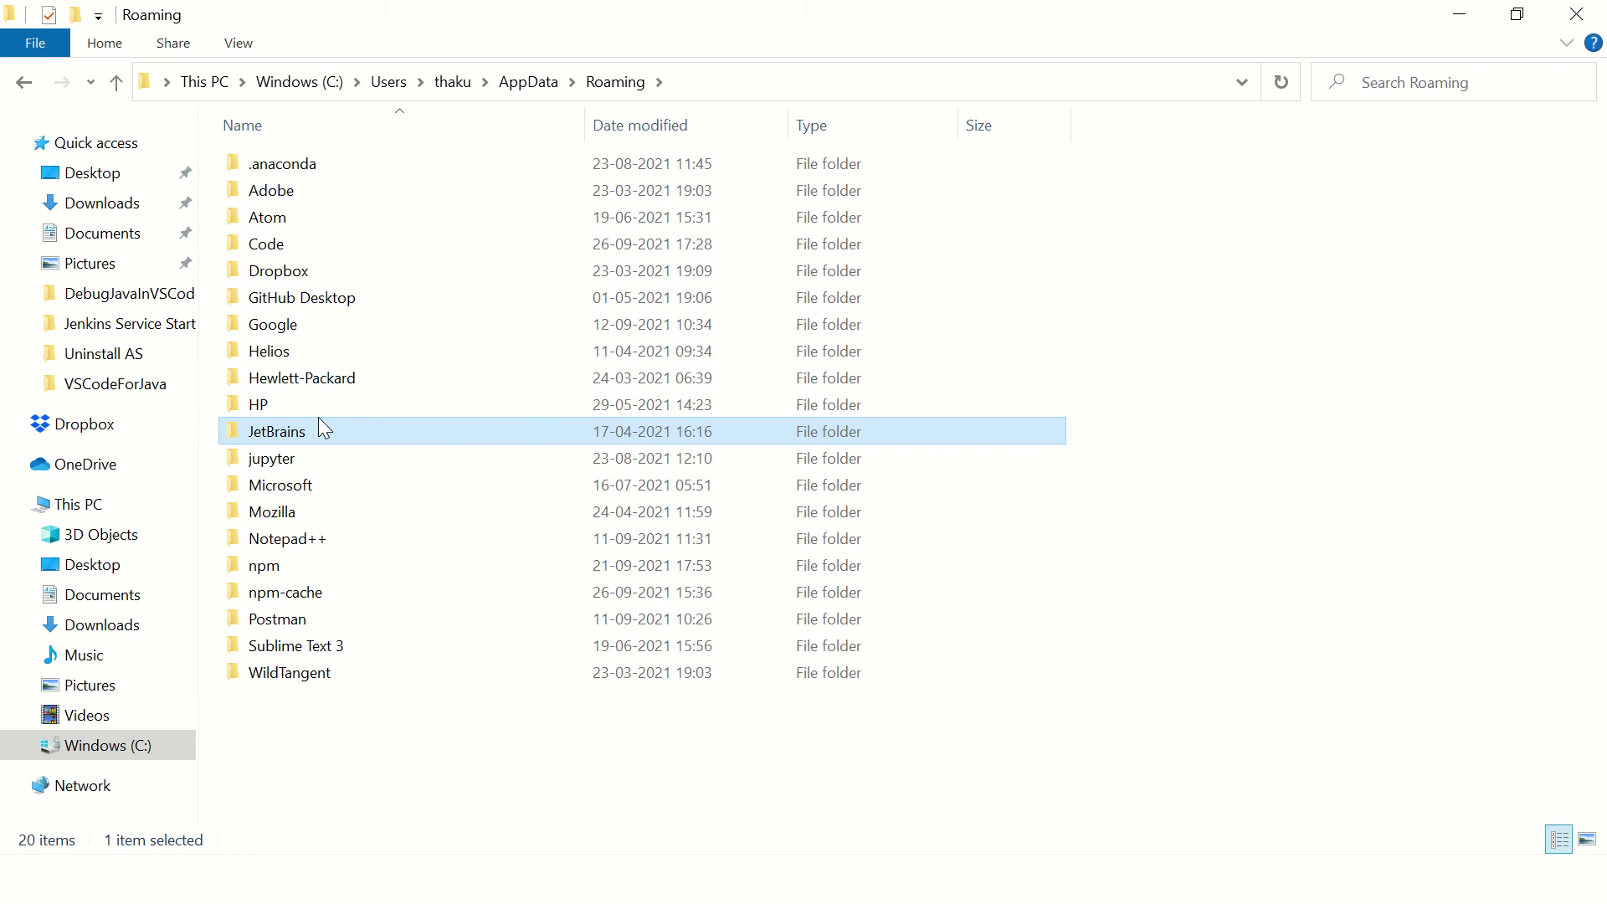
key(Down)
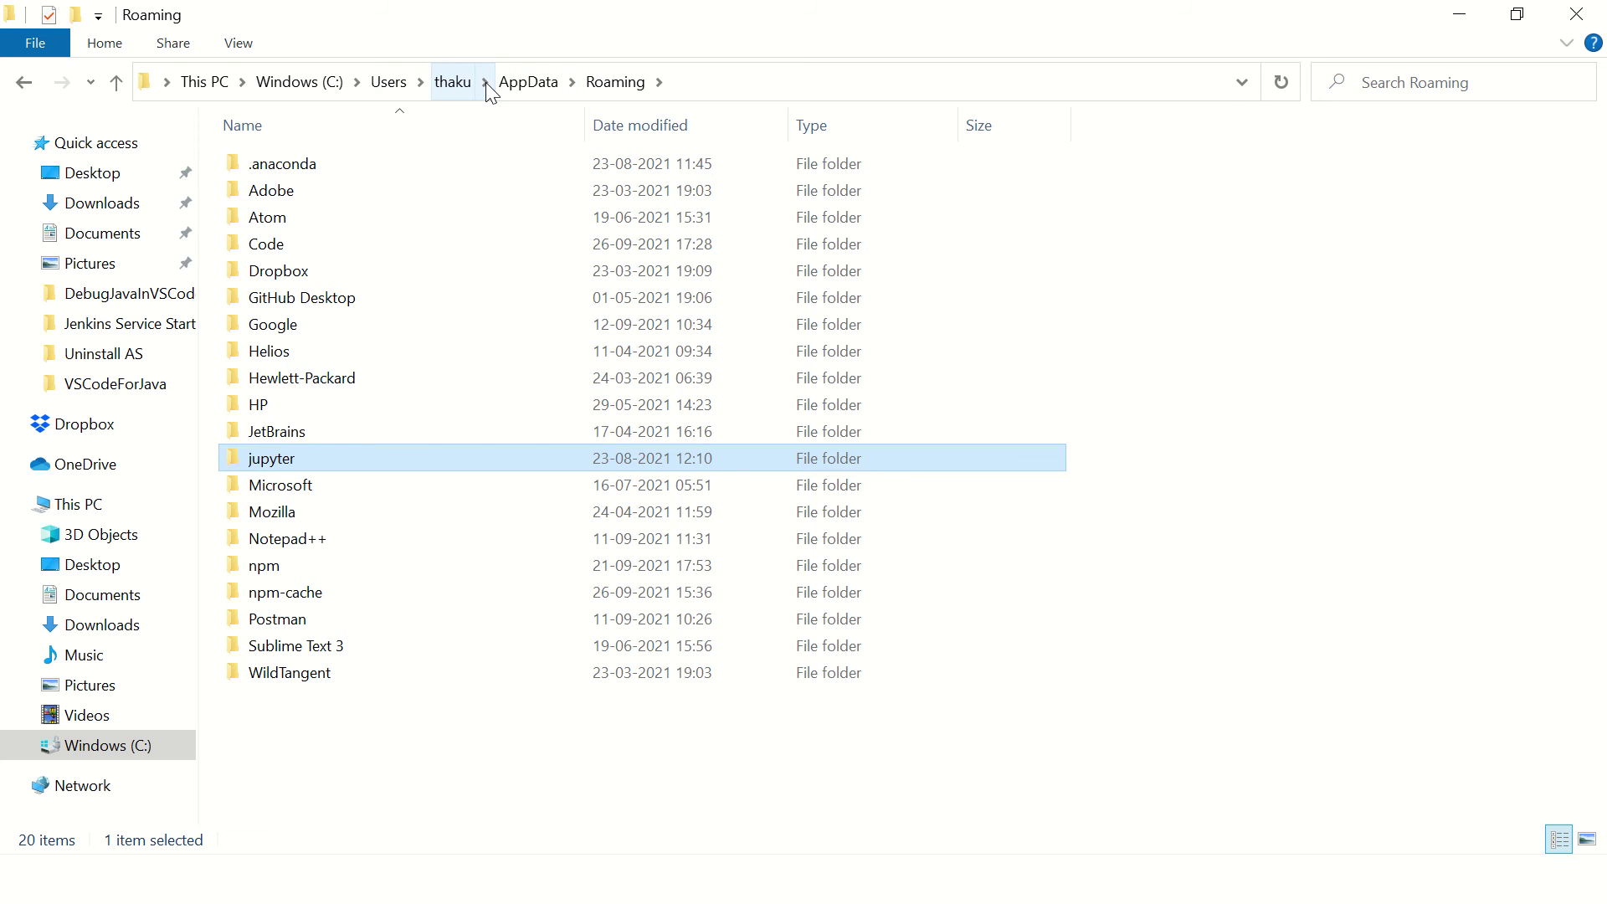
Return to the user's home folder and scan its listing for Jenkins items
click(520, 84)
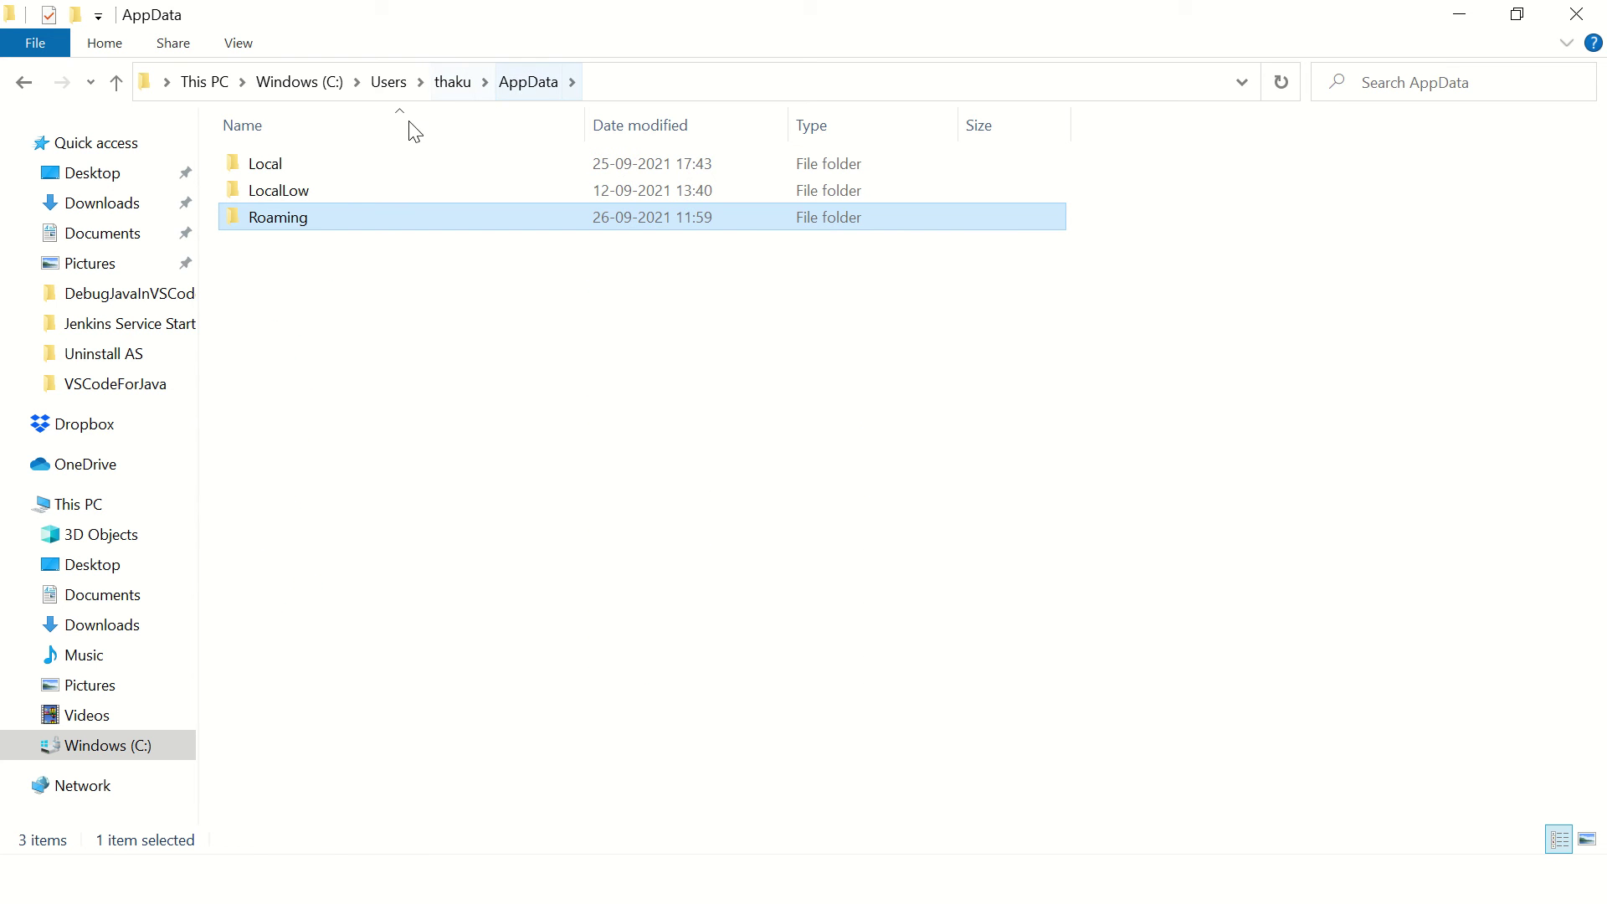
click(450, 87)
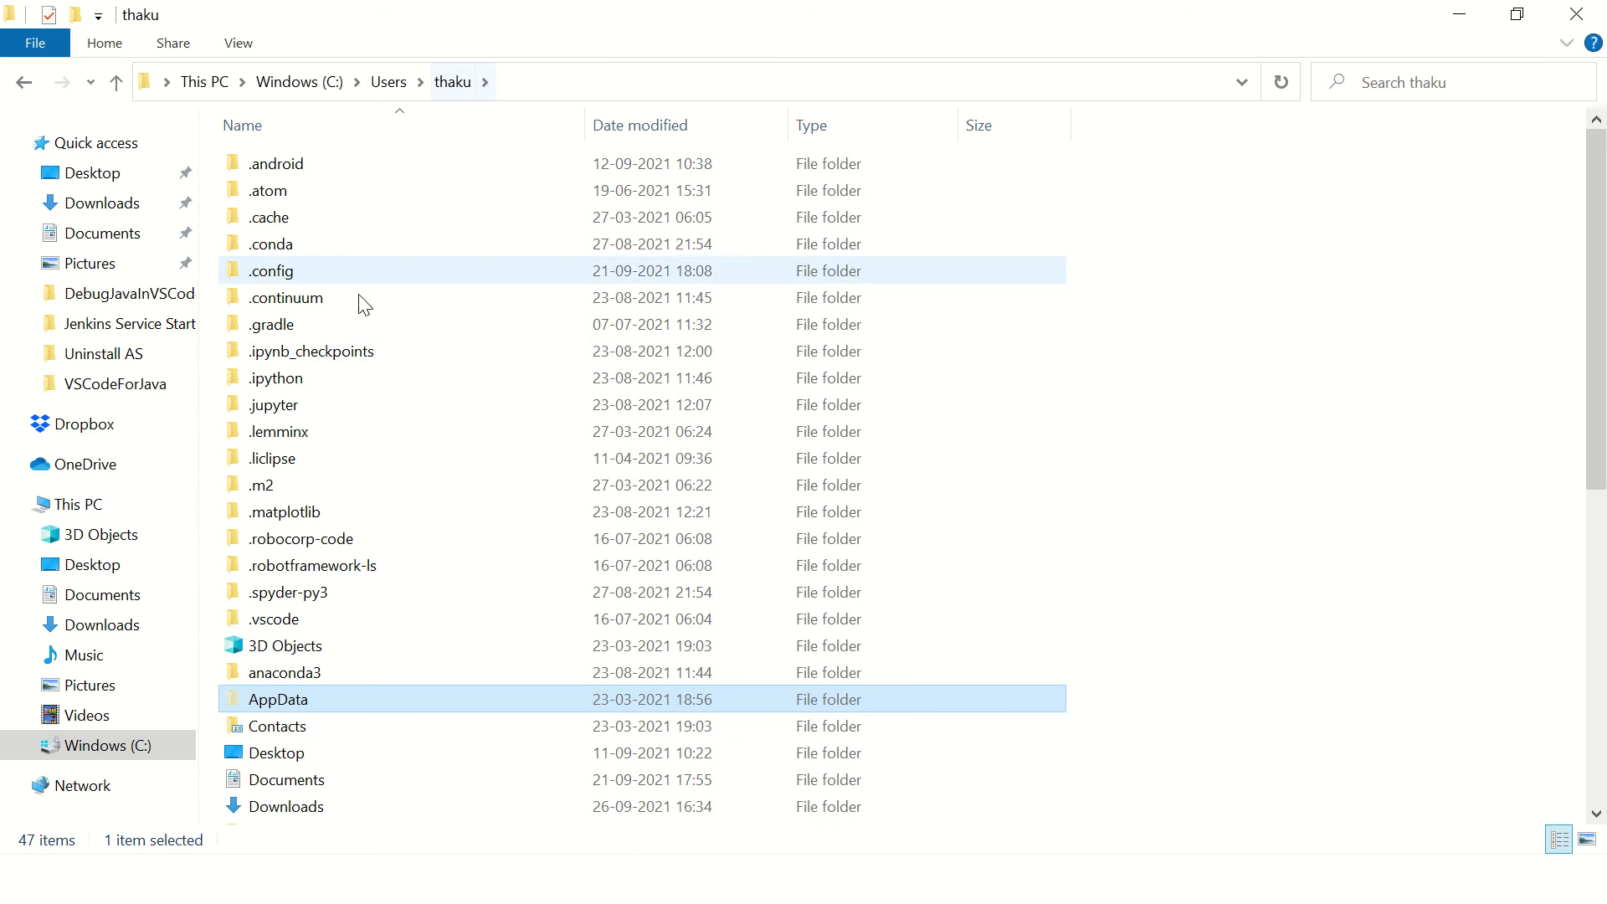
click(285, 355)
scroll(343, 356, down, 10)
click(356, 335)
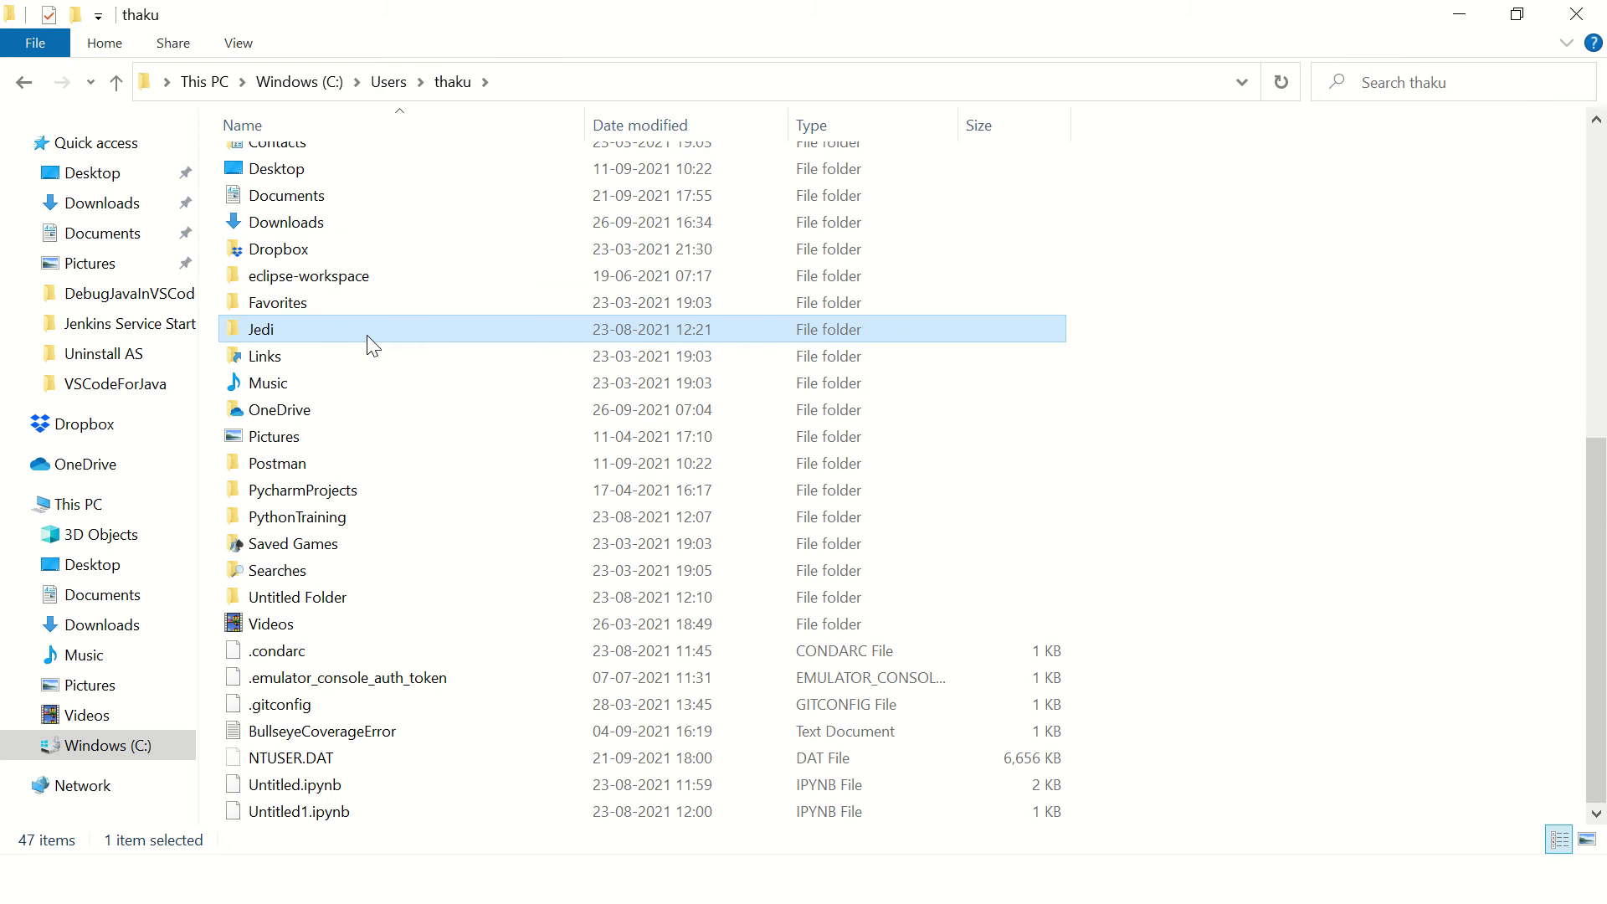
scroll(431, 314, up, 2)
scroll(431, 314, up, 1)
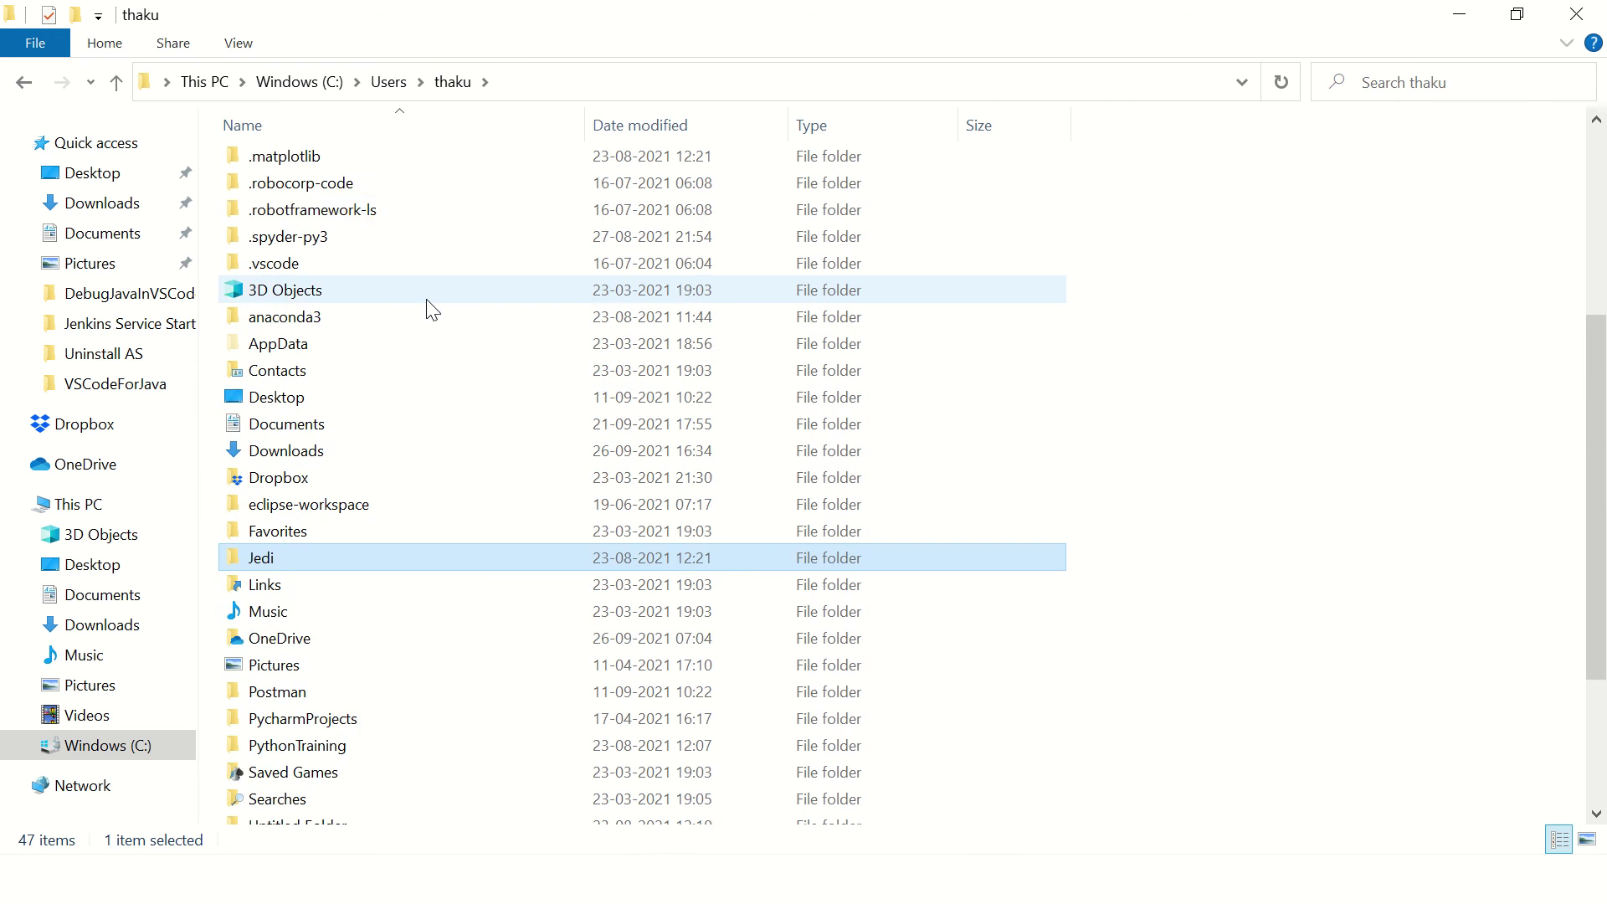
scroll(429, 306, up, 1)
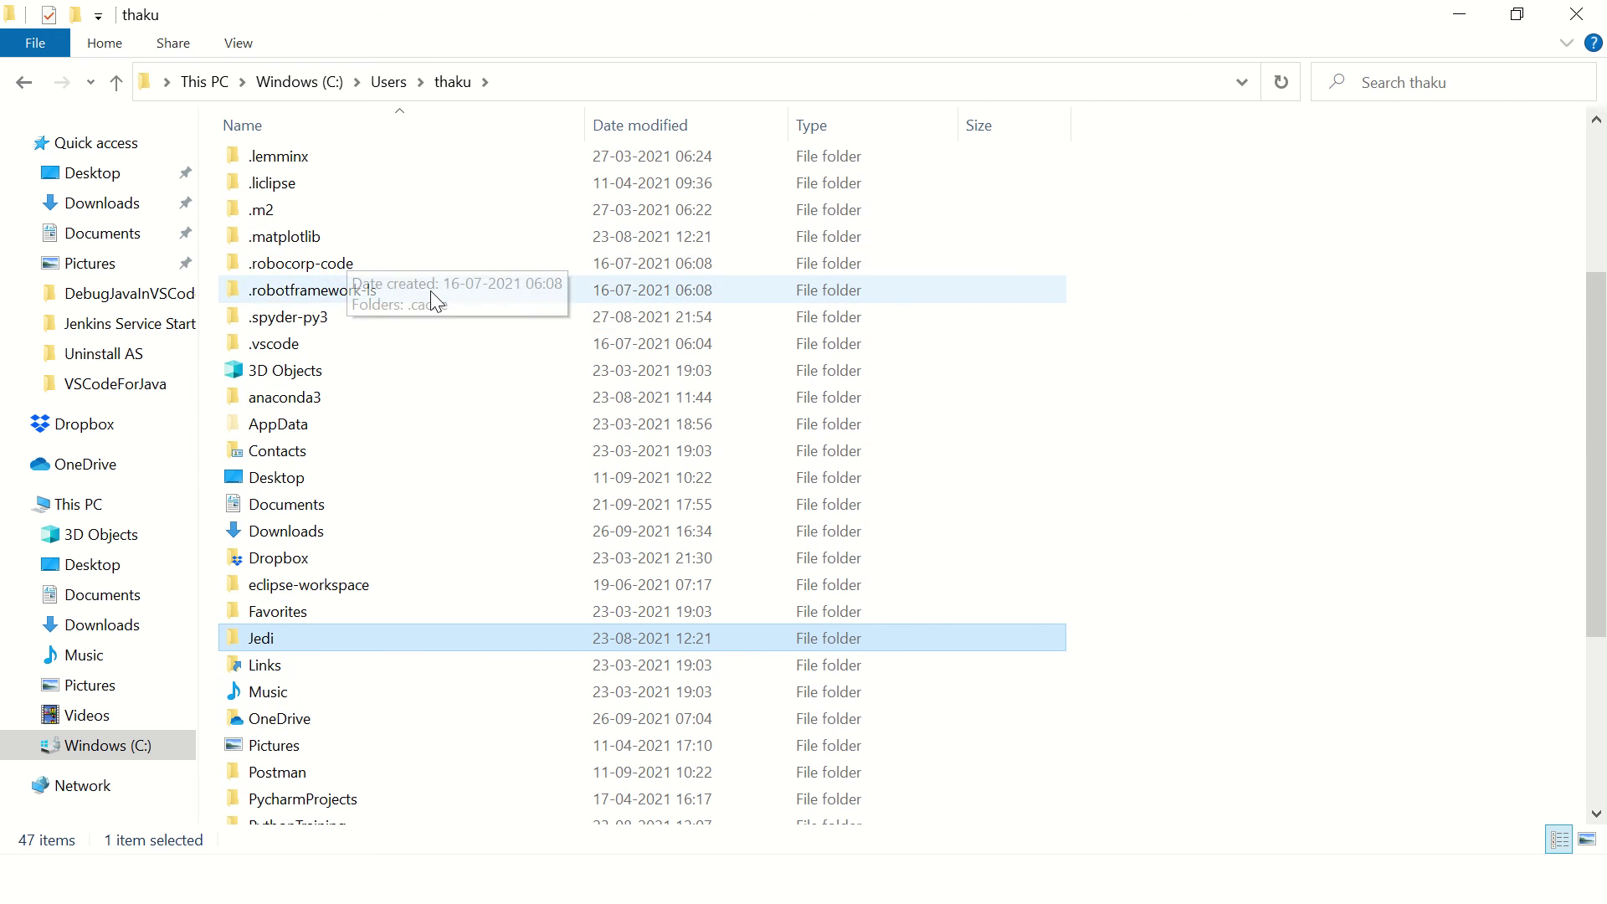
scroll(403, 337, down, 3)
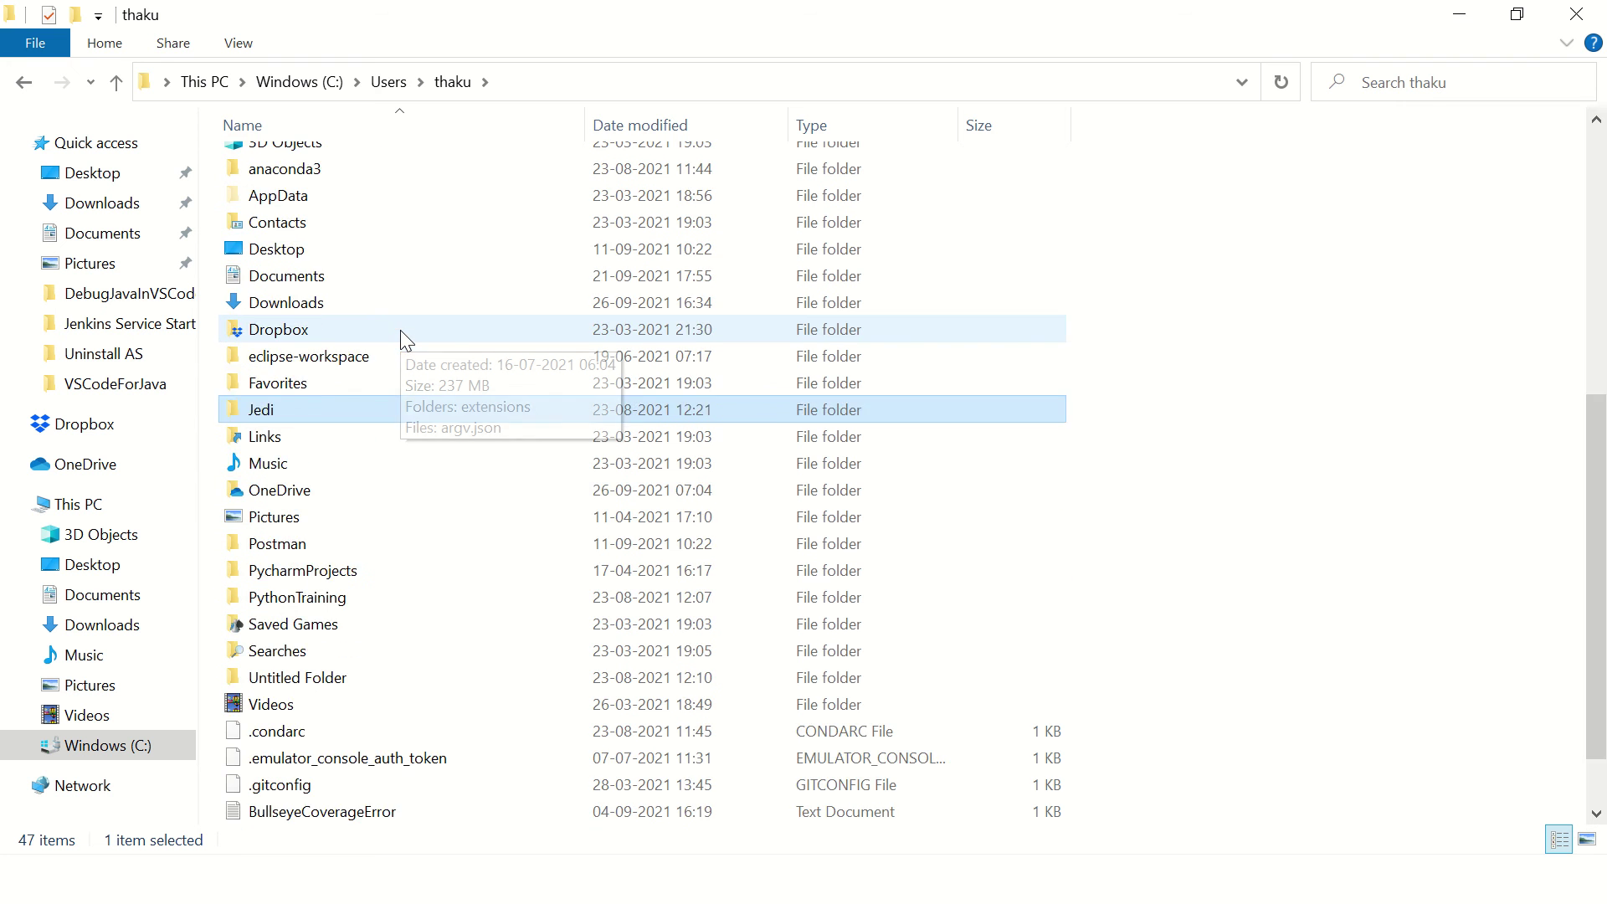
scroll(405, 335, down, 1)
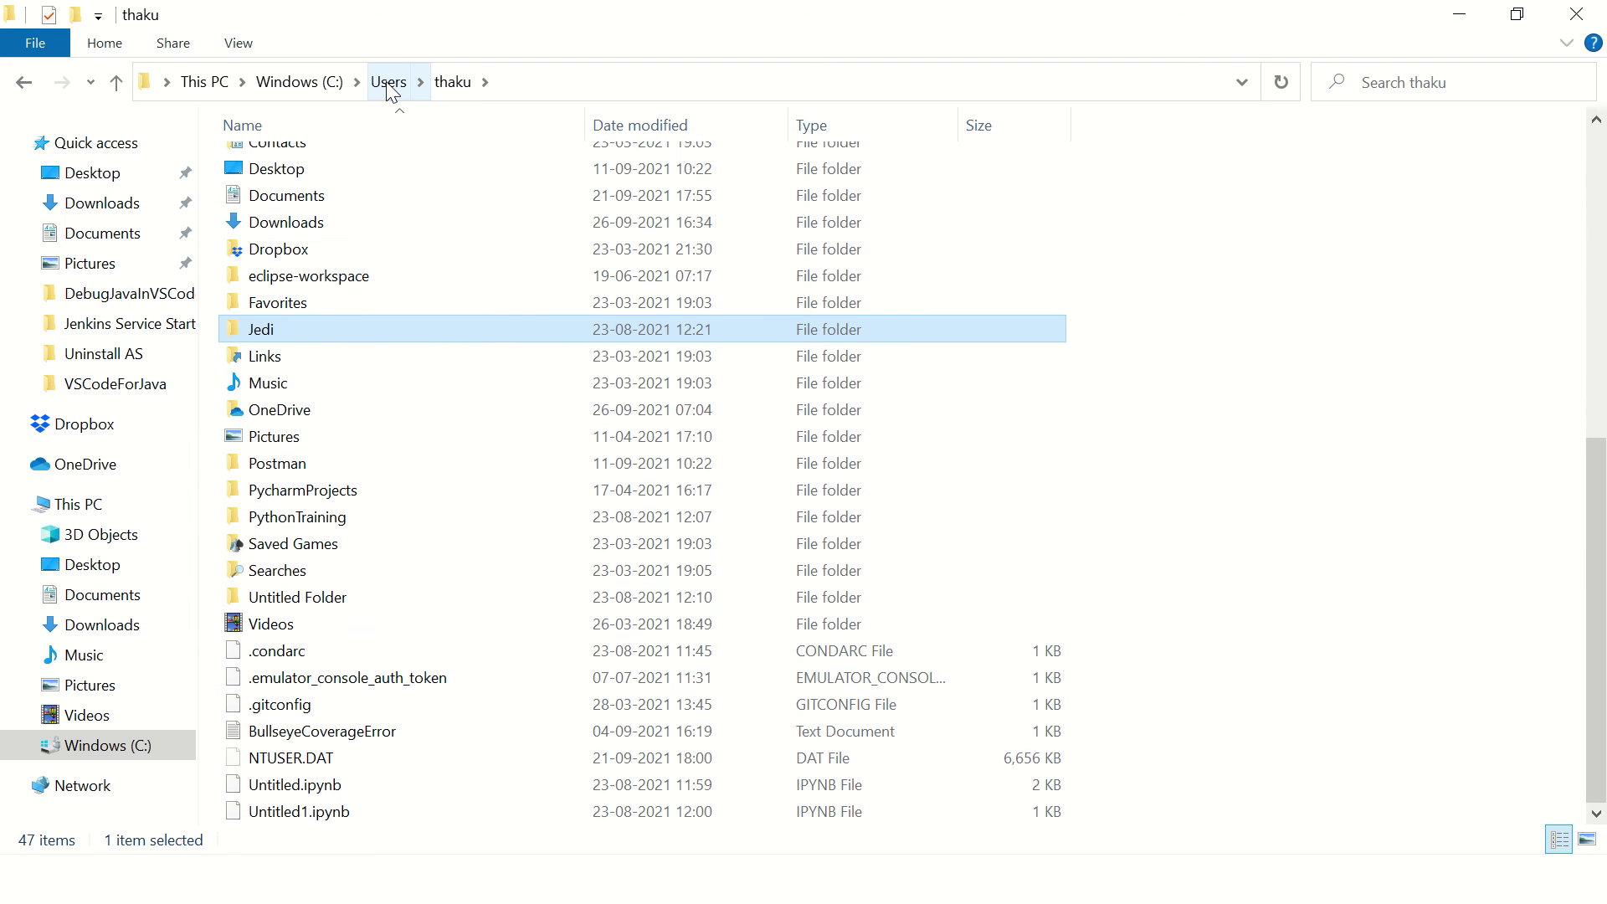
Search the home folder for 'jenkins', review the Anaconda-only results, then clear the search
click(1415, 80)
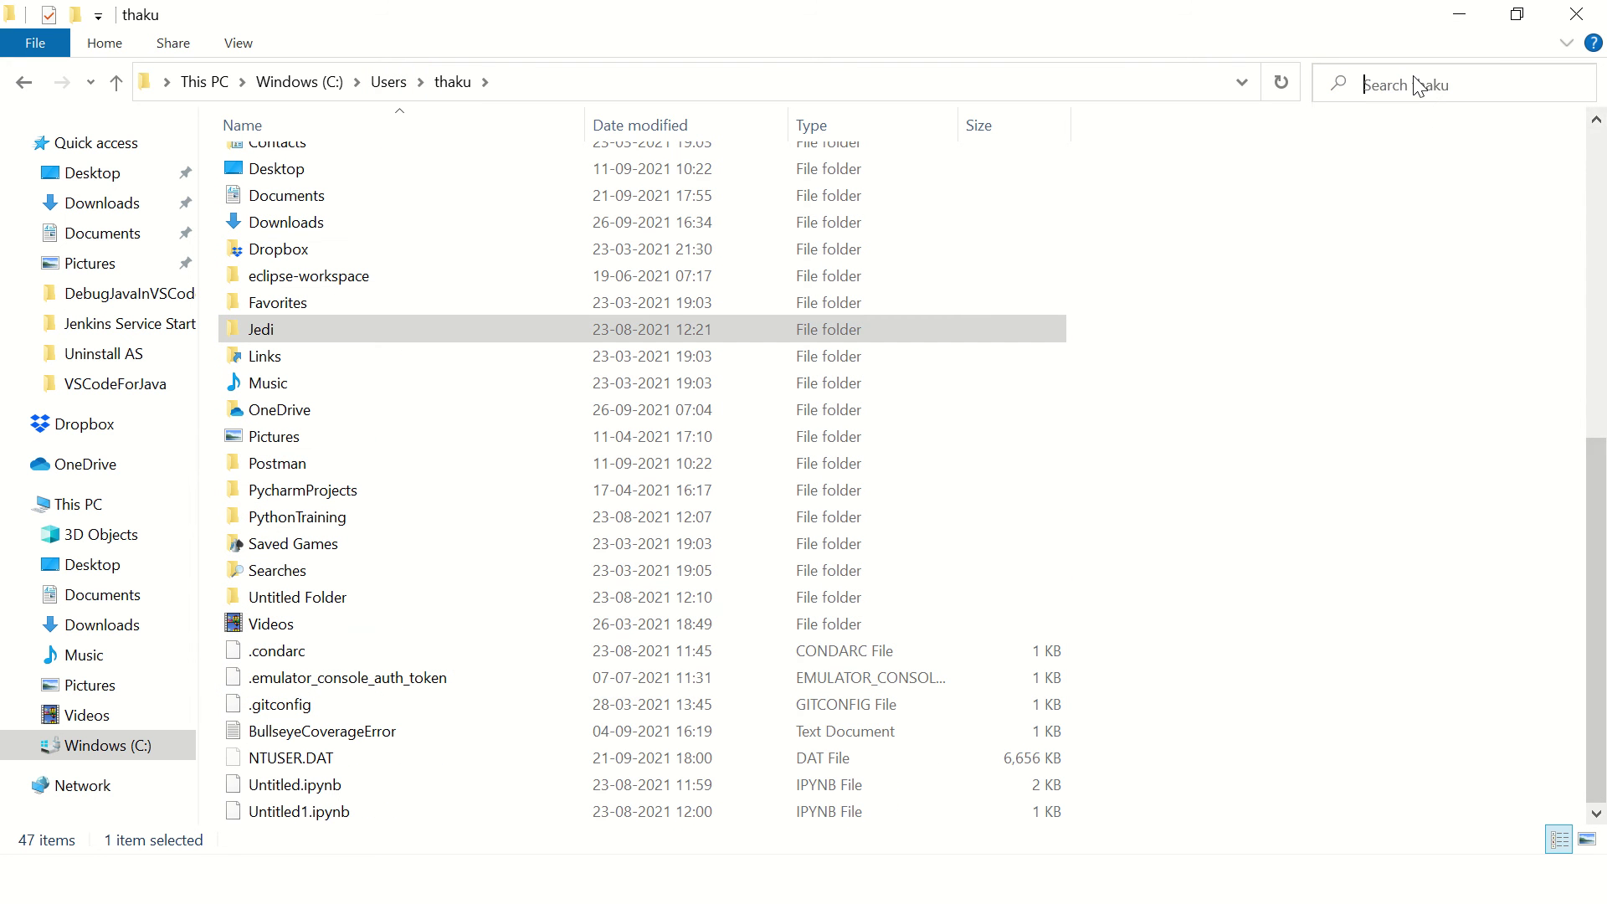
text(jenkins)
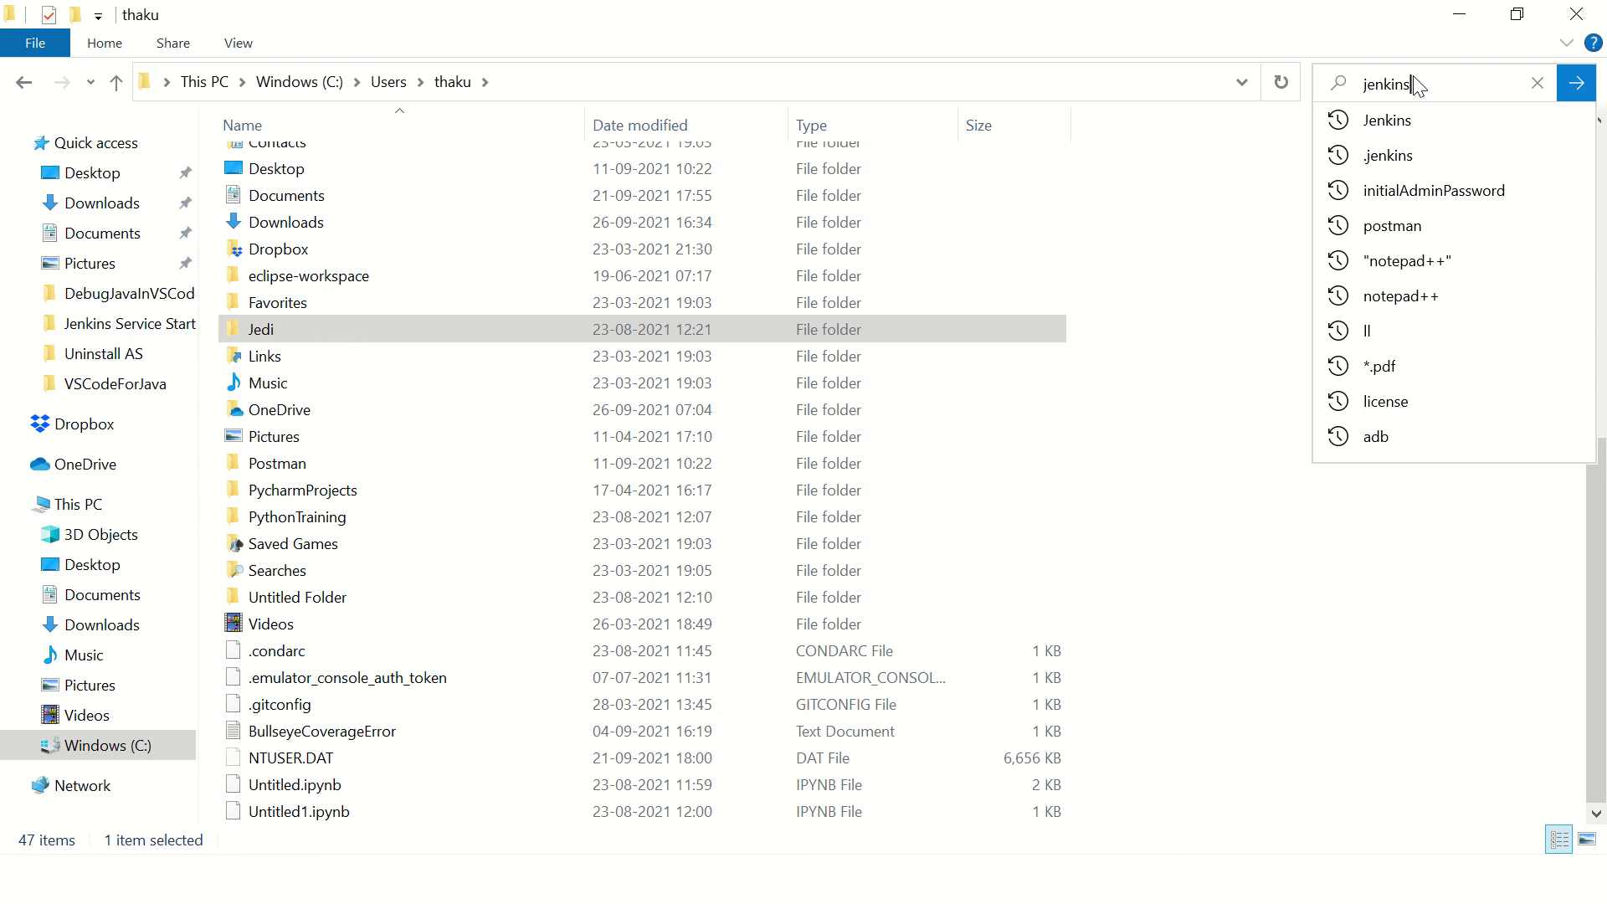
key(Return)
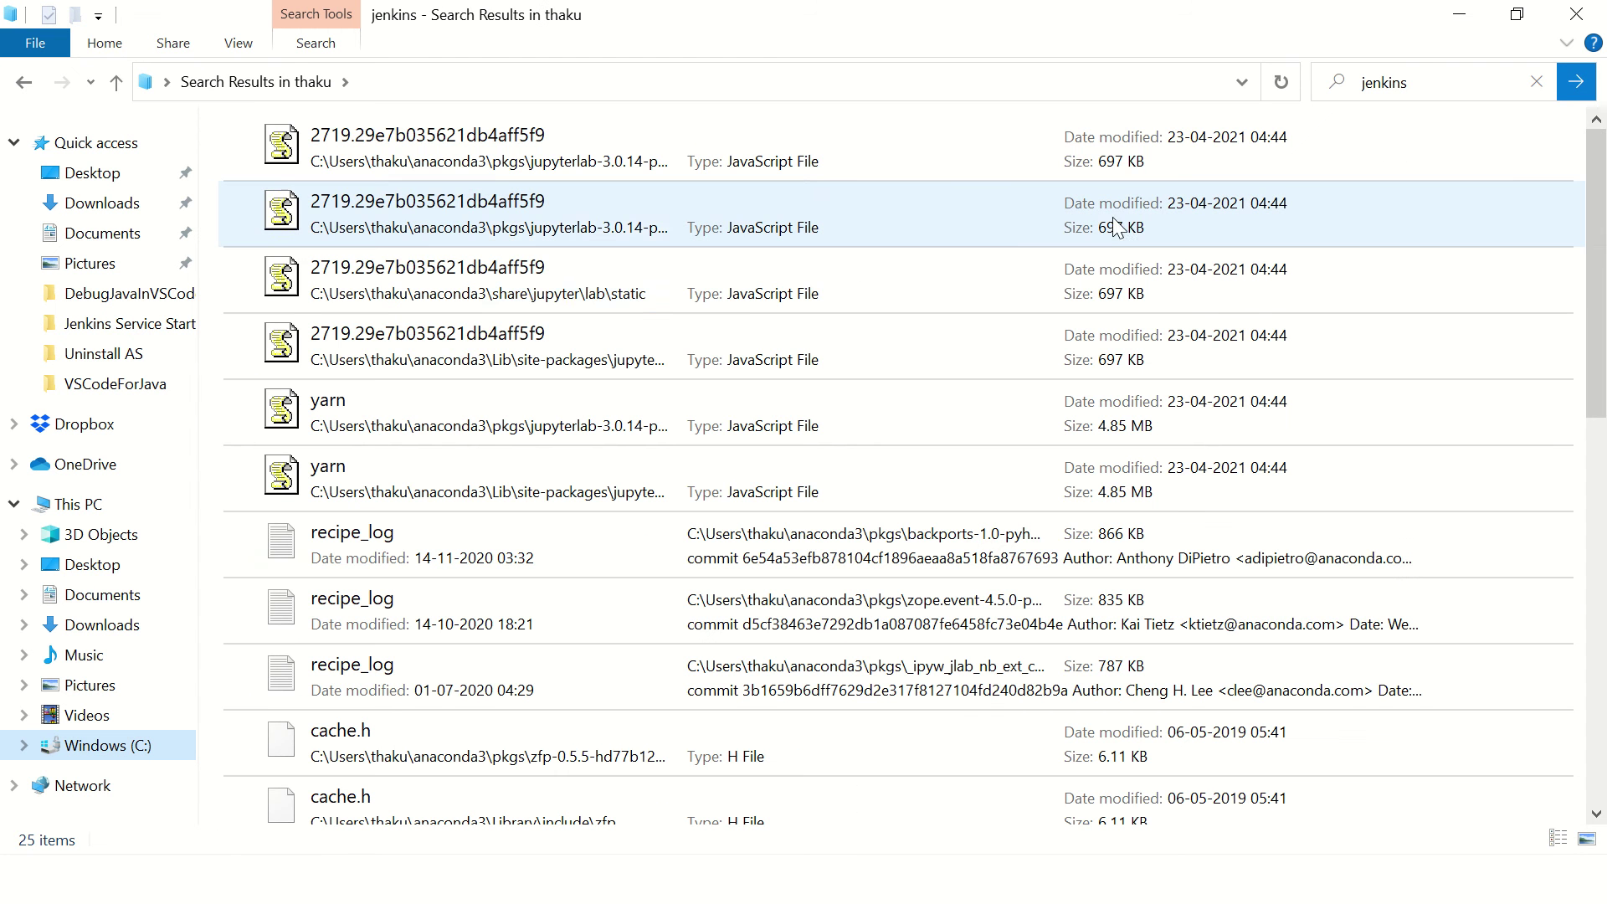
scroll(467, 171, down, 5)
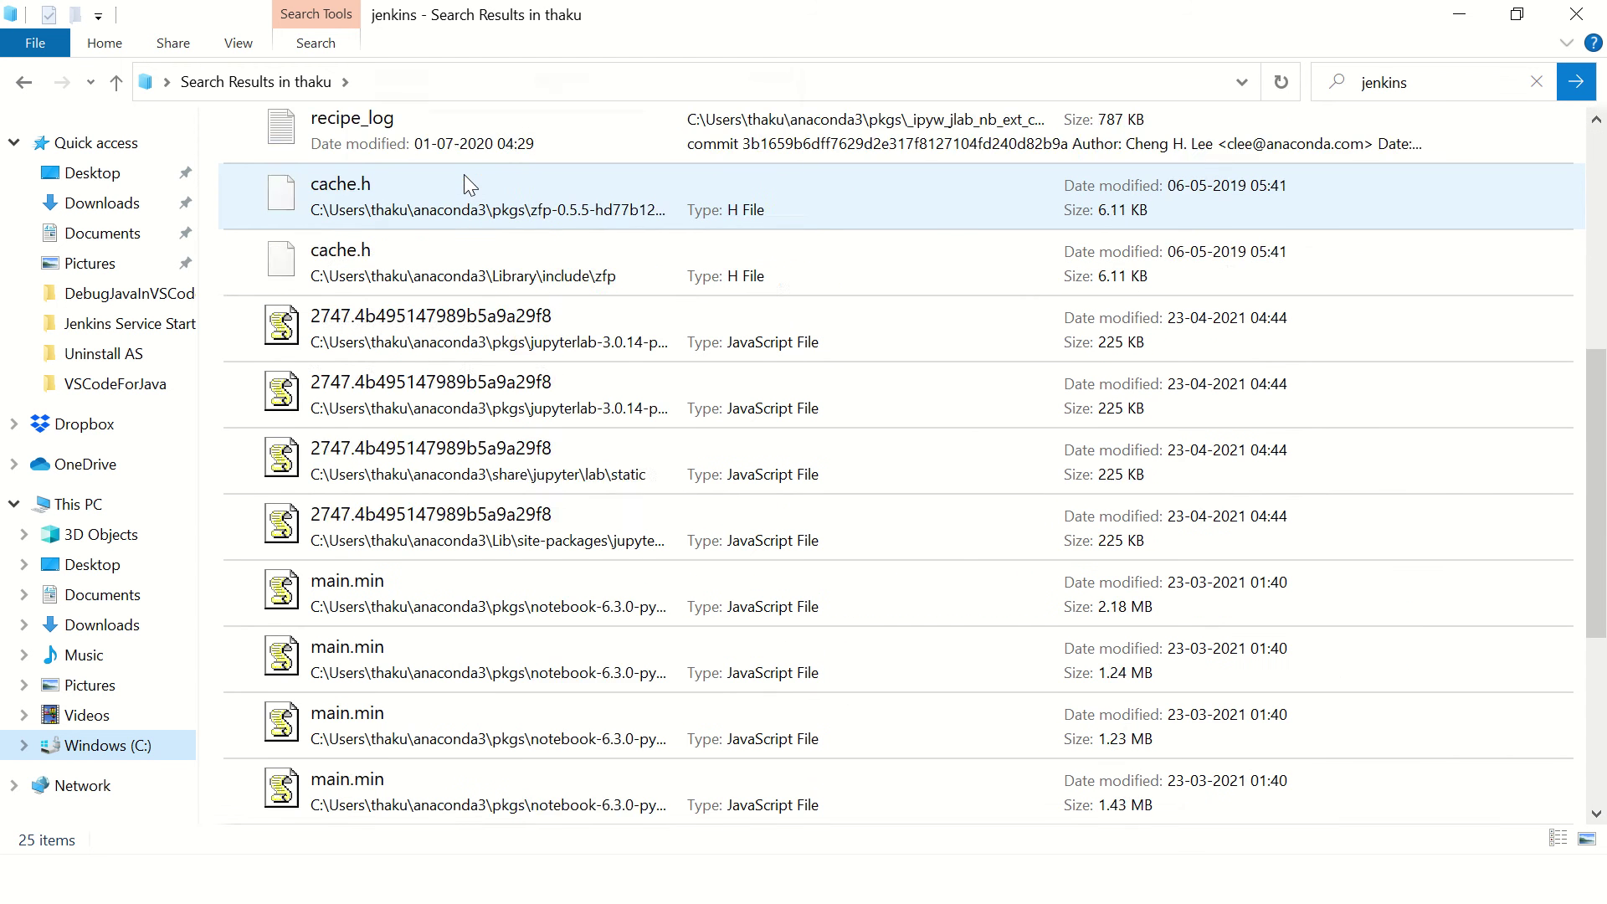
scroll(465, 193, down, 2)
scroll(486, 276, down, 3)
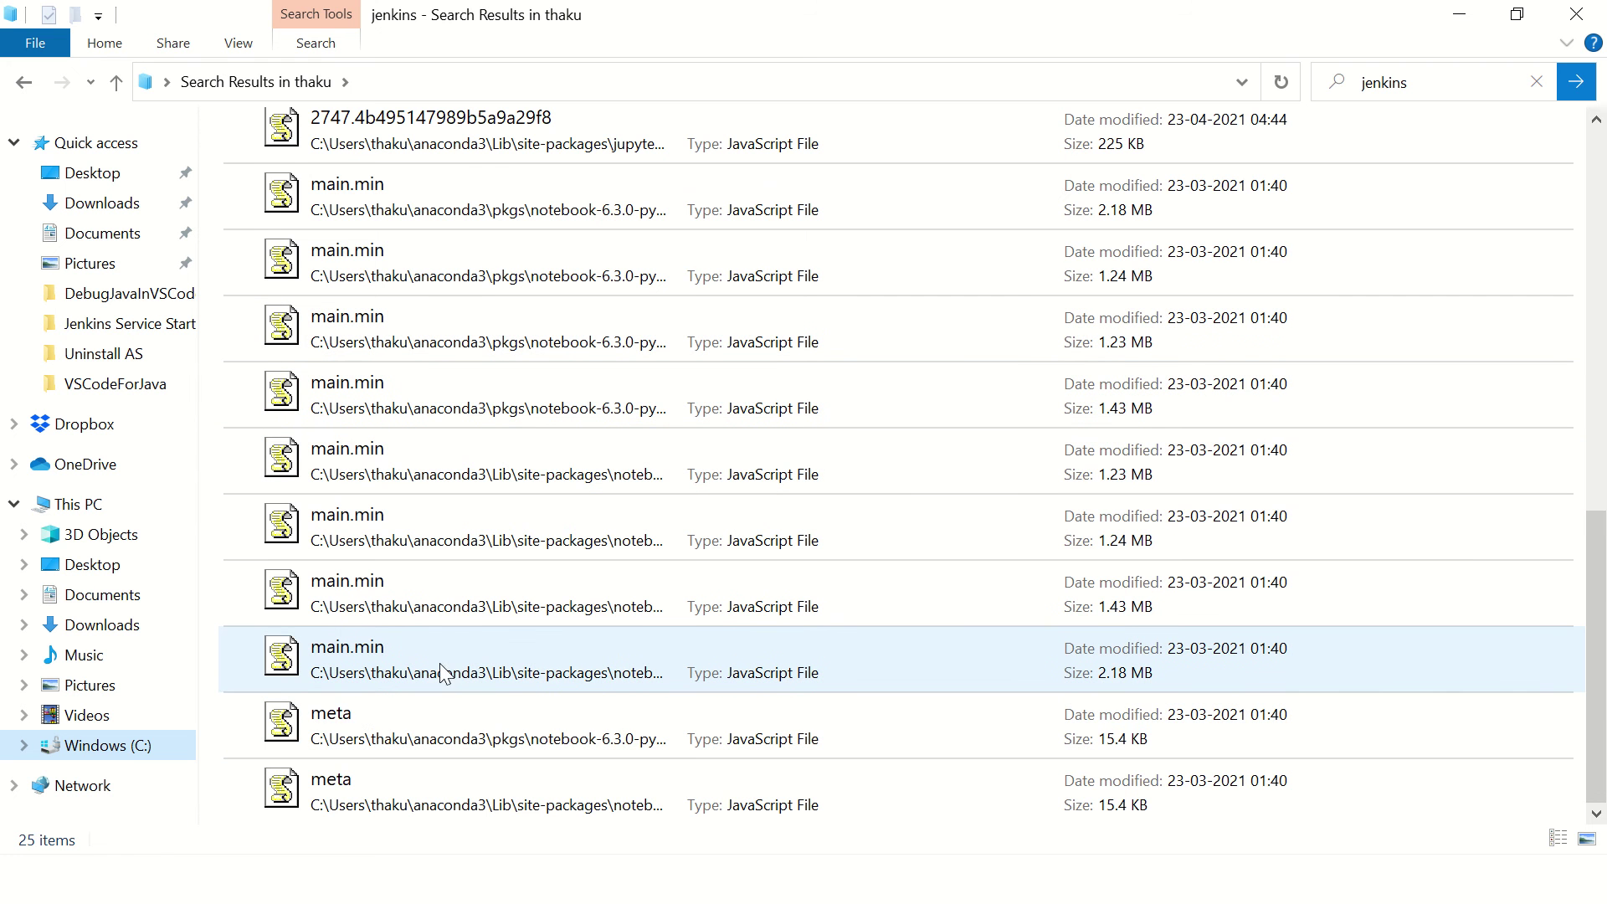
scroll(515, 569, up, 5)
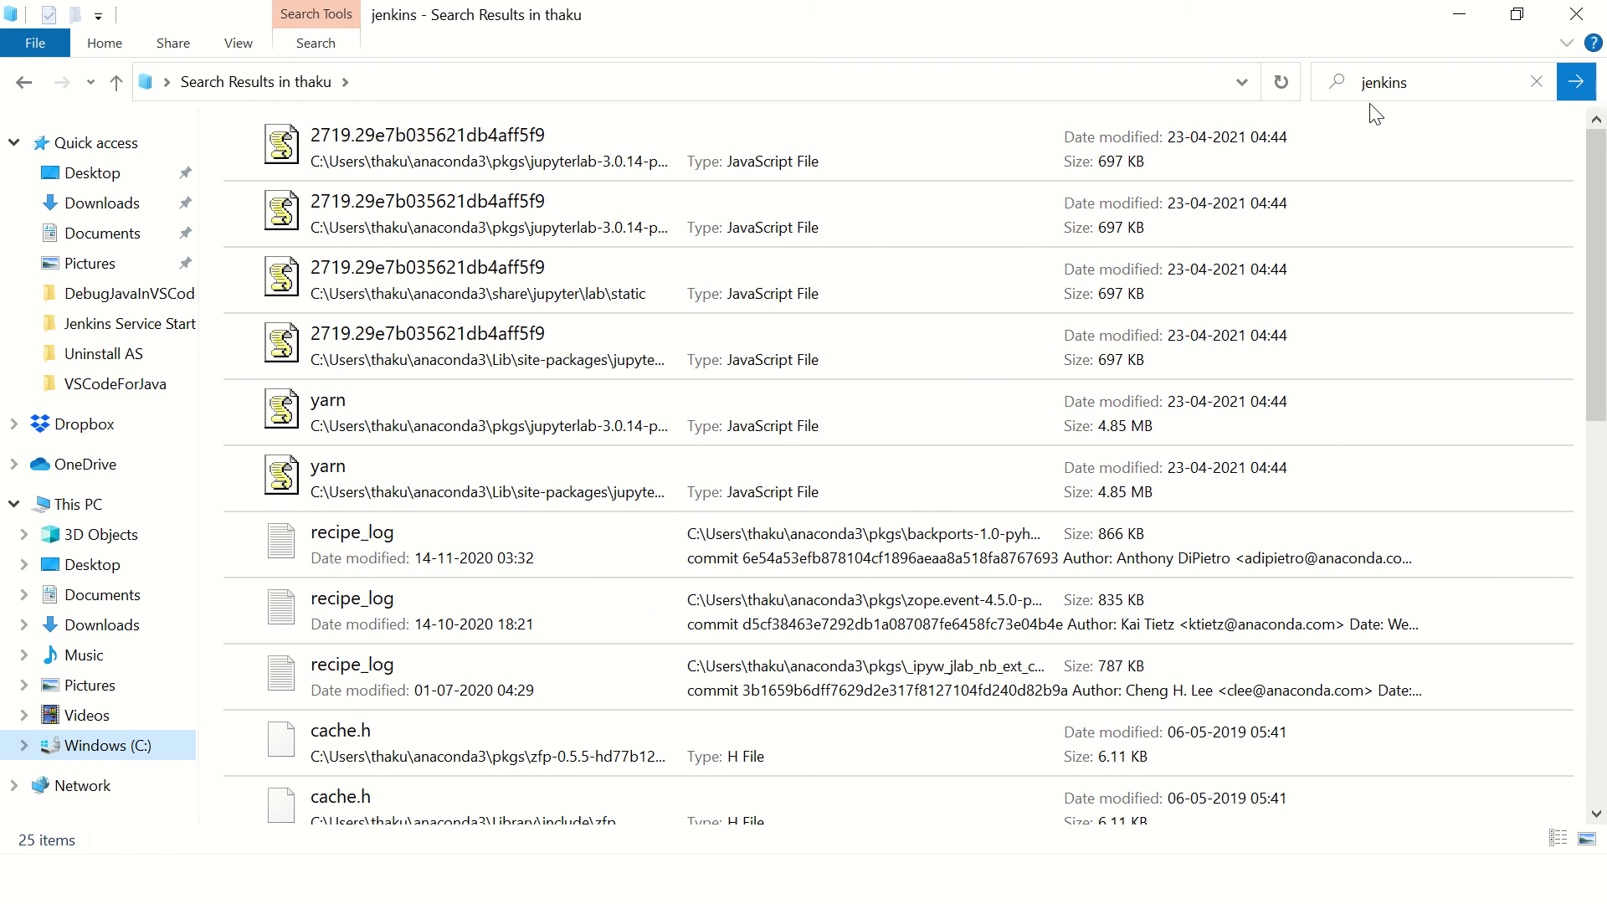
click(1538, 82)
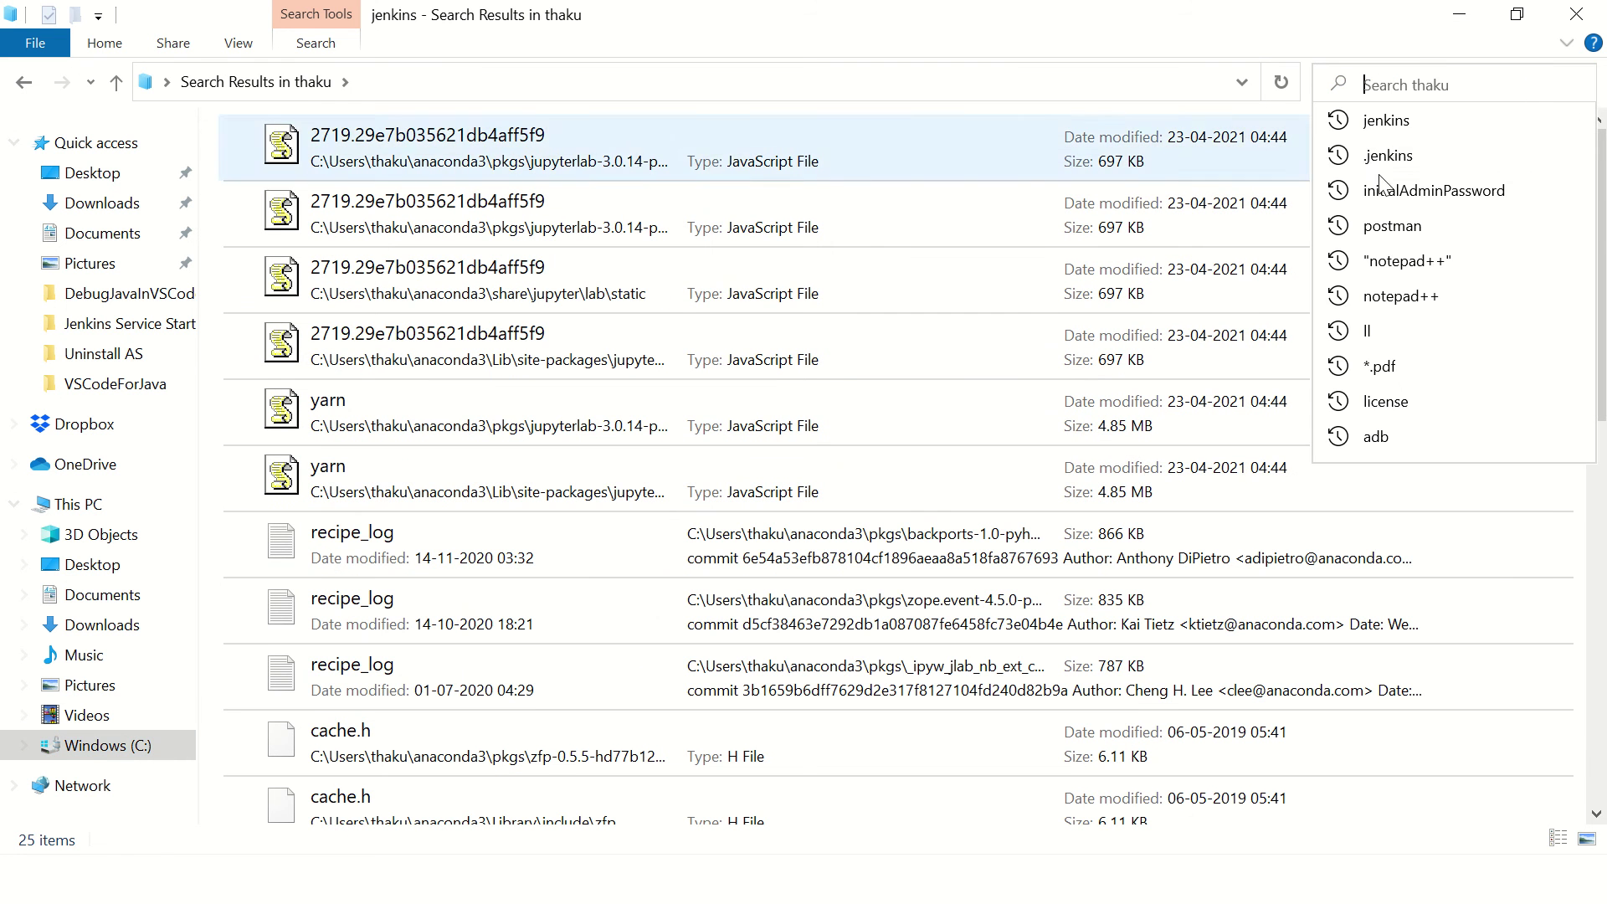
Inspect and delete the leftover Jenkins folder in C:\Program Files
click(107, 745)
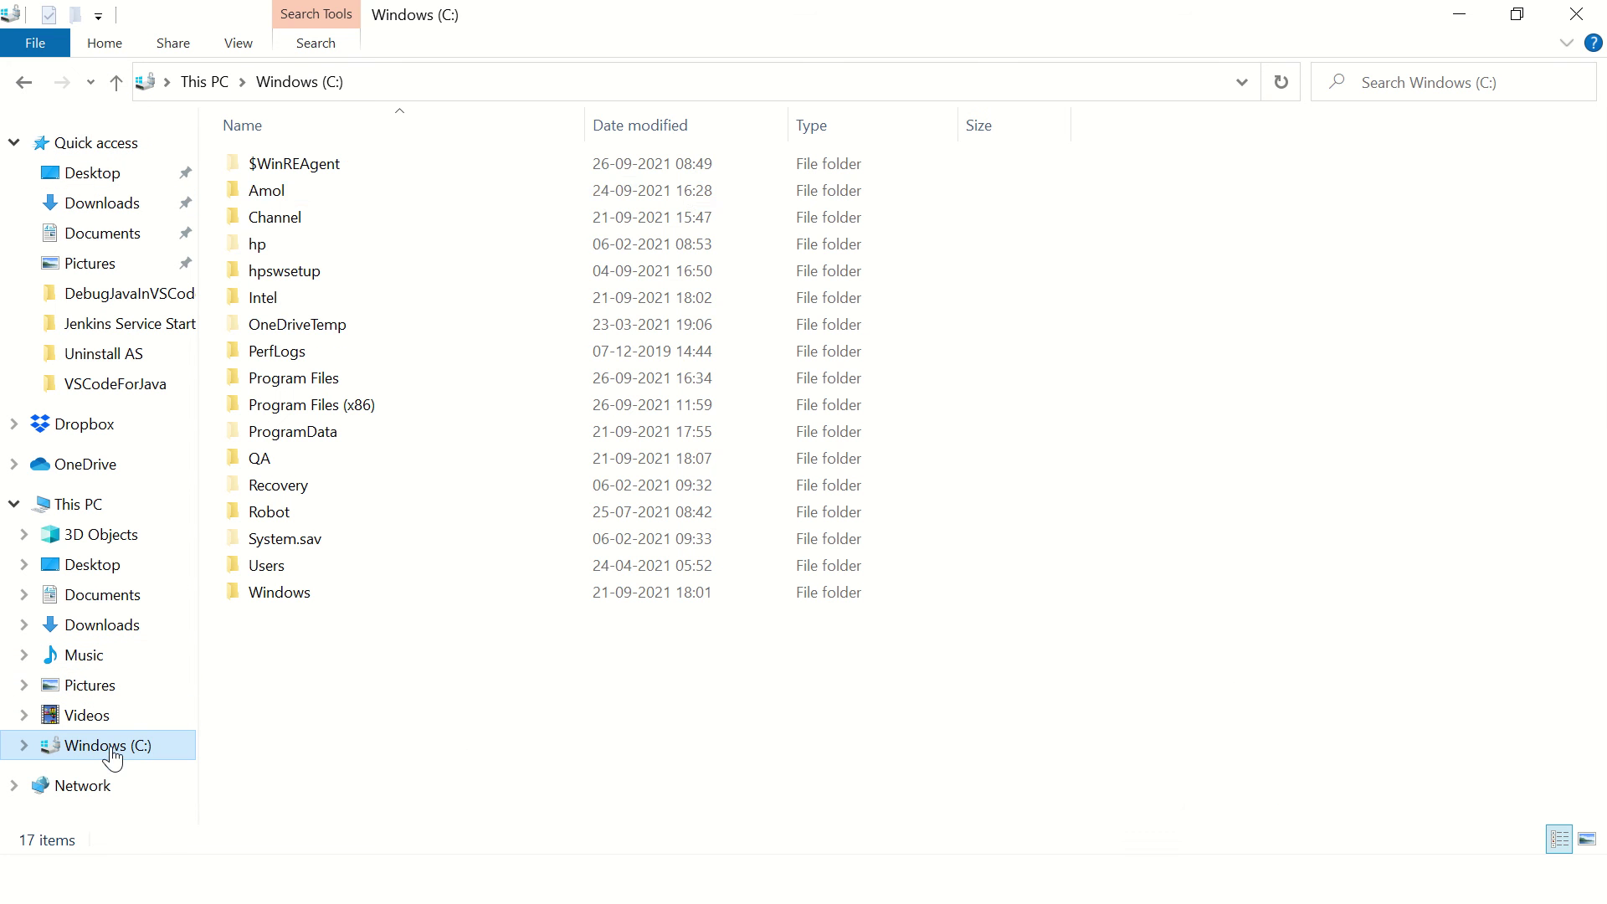
double_click(300, 377)
click(290, 304)
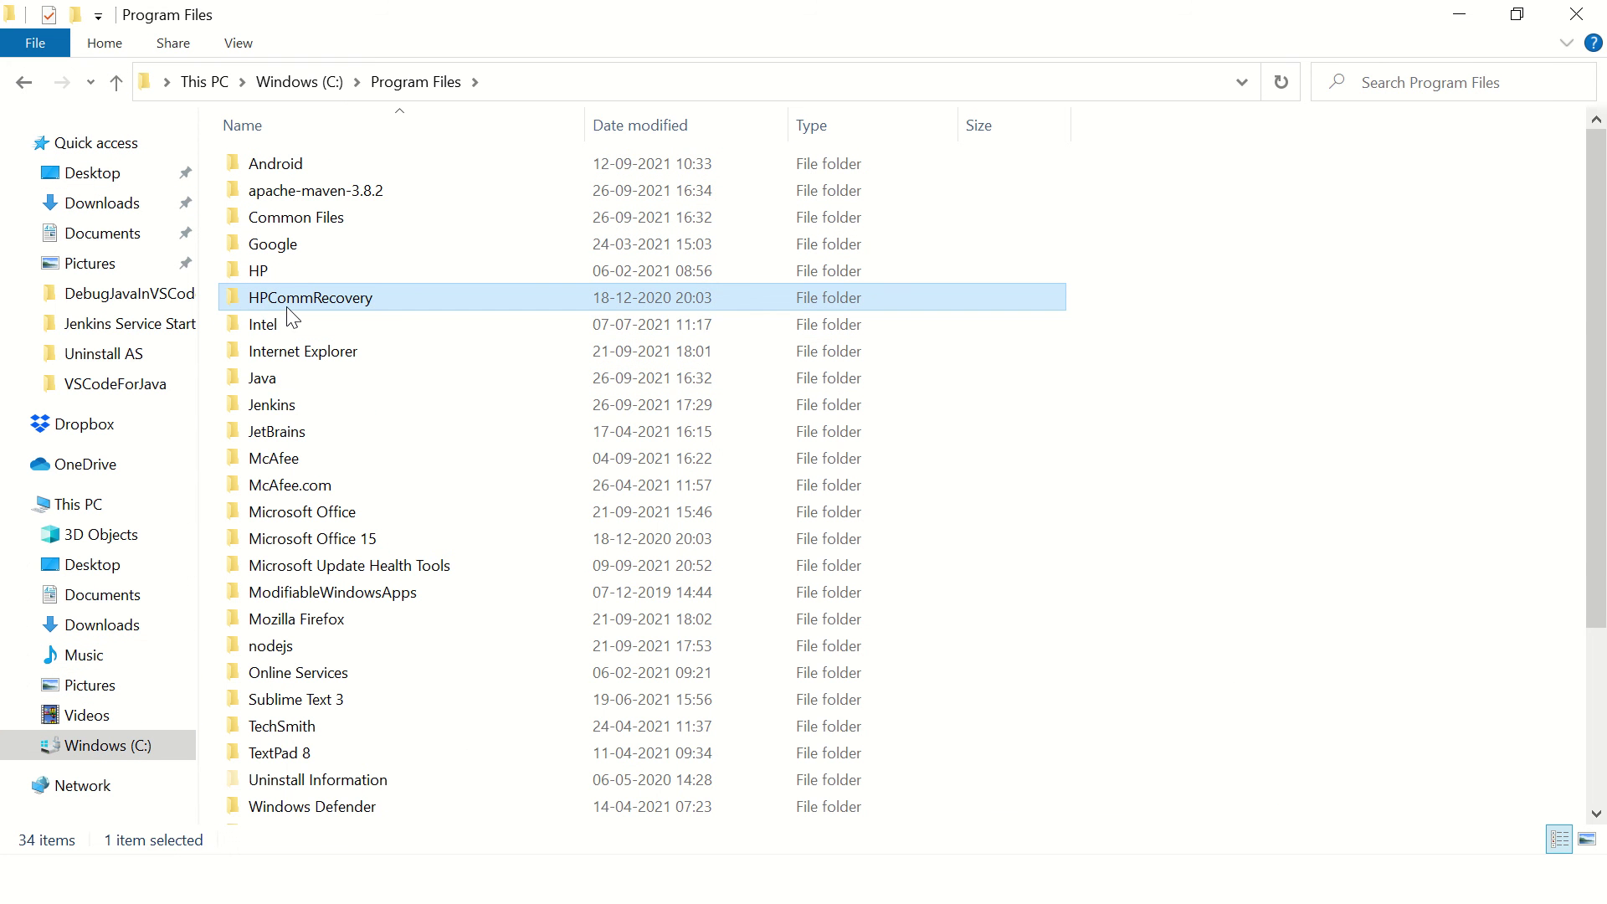
double_click(285, 406)
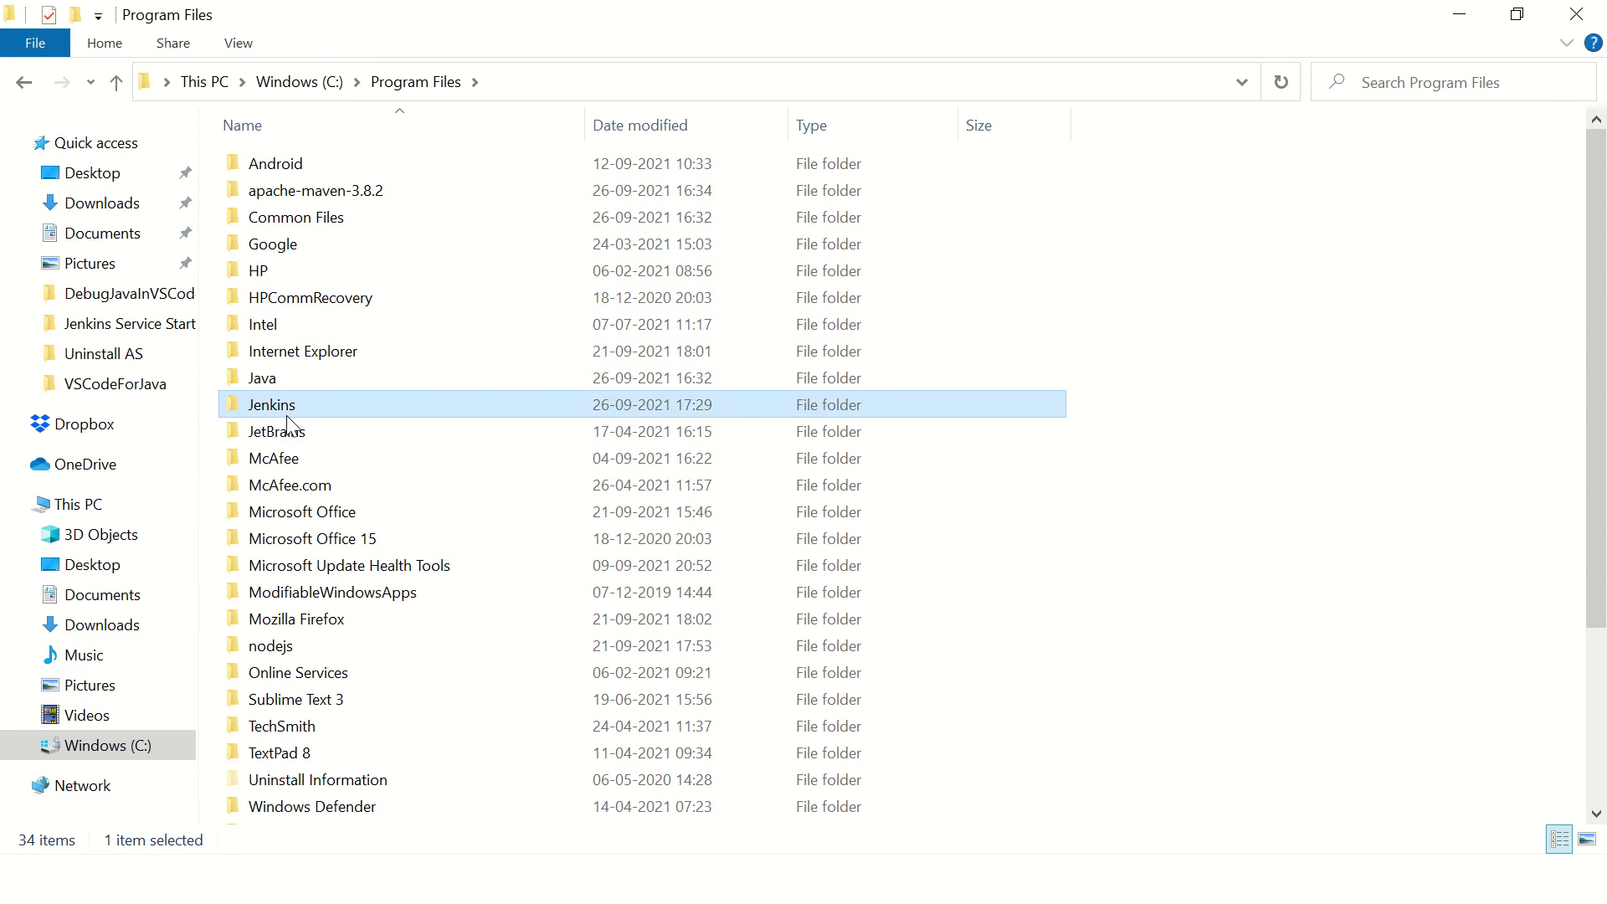
click(408, 83)
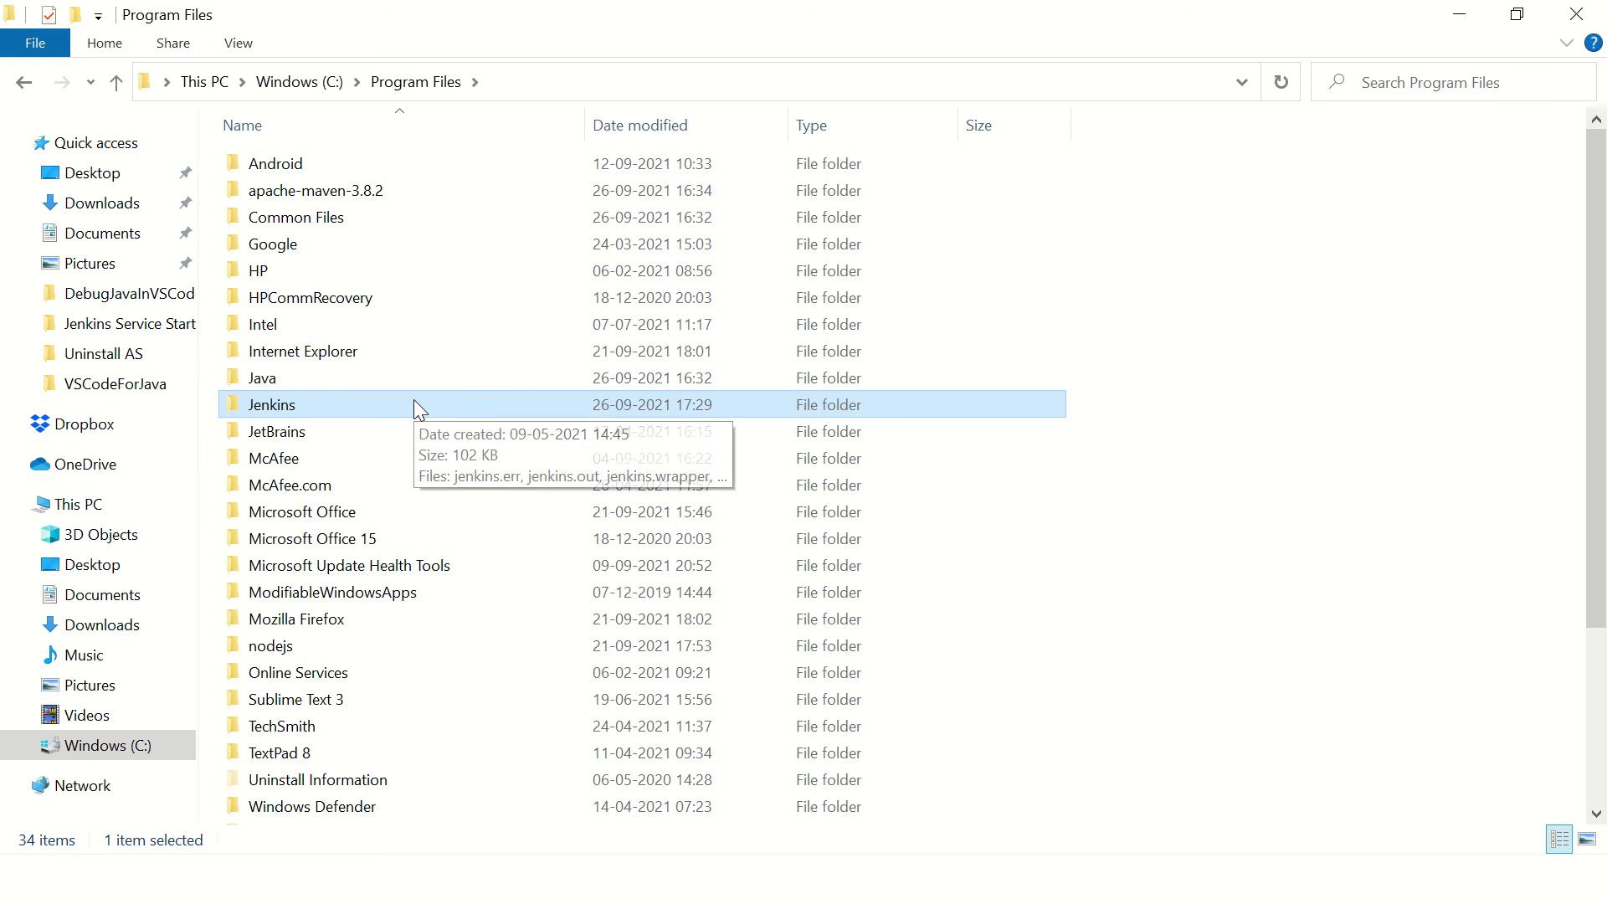
mouse_move(271, 404)
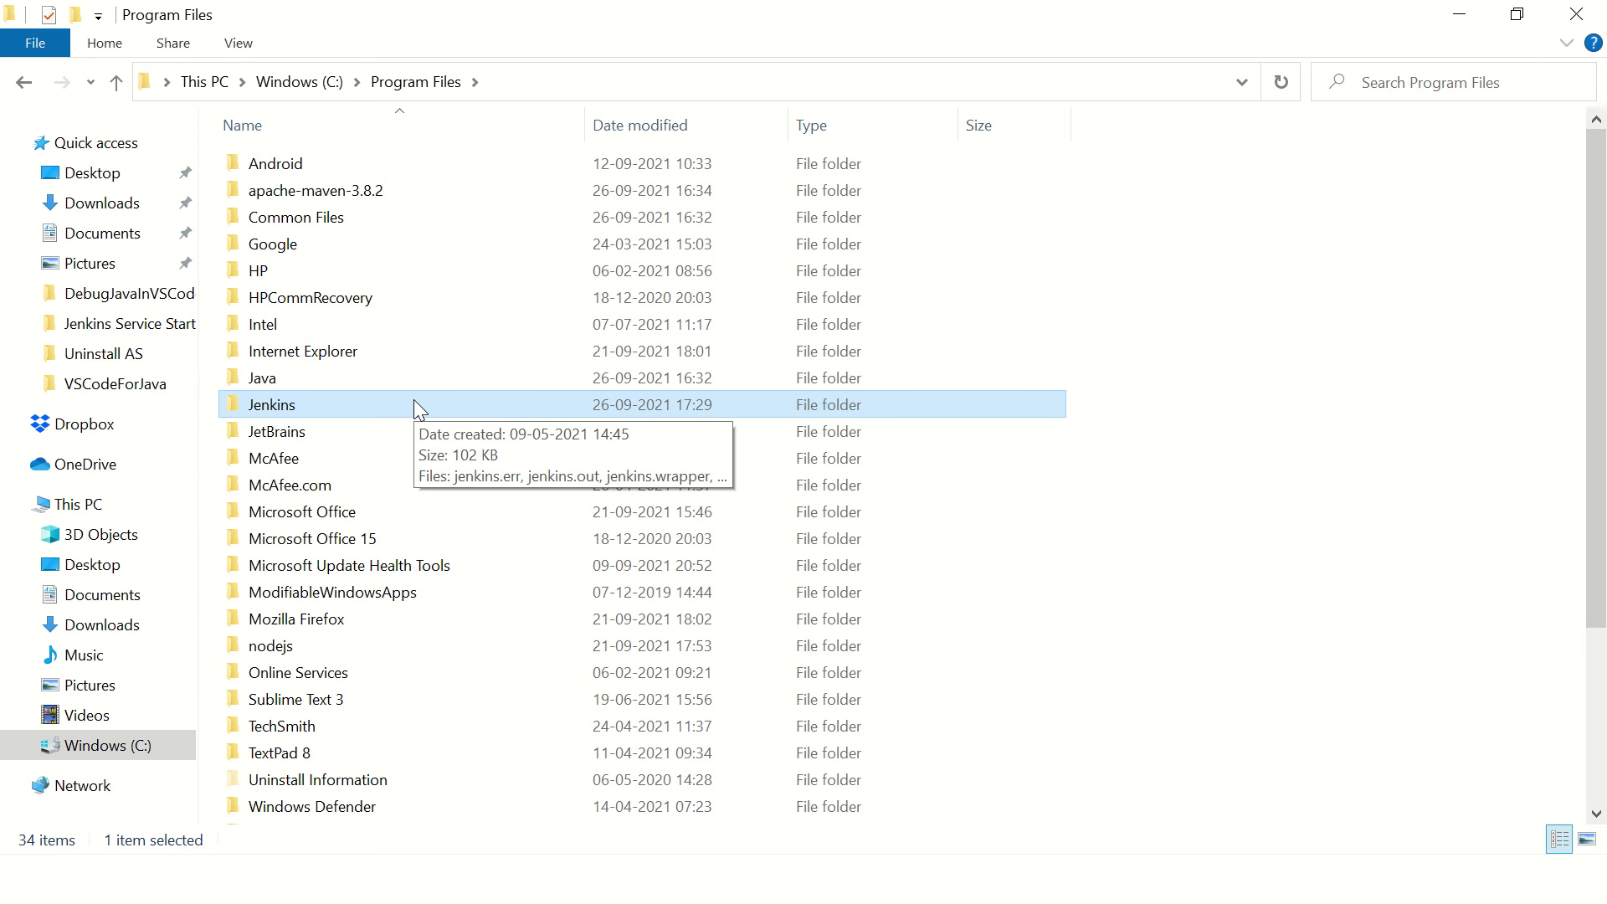
key(Delete)
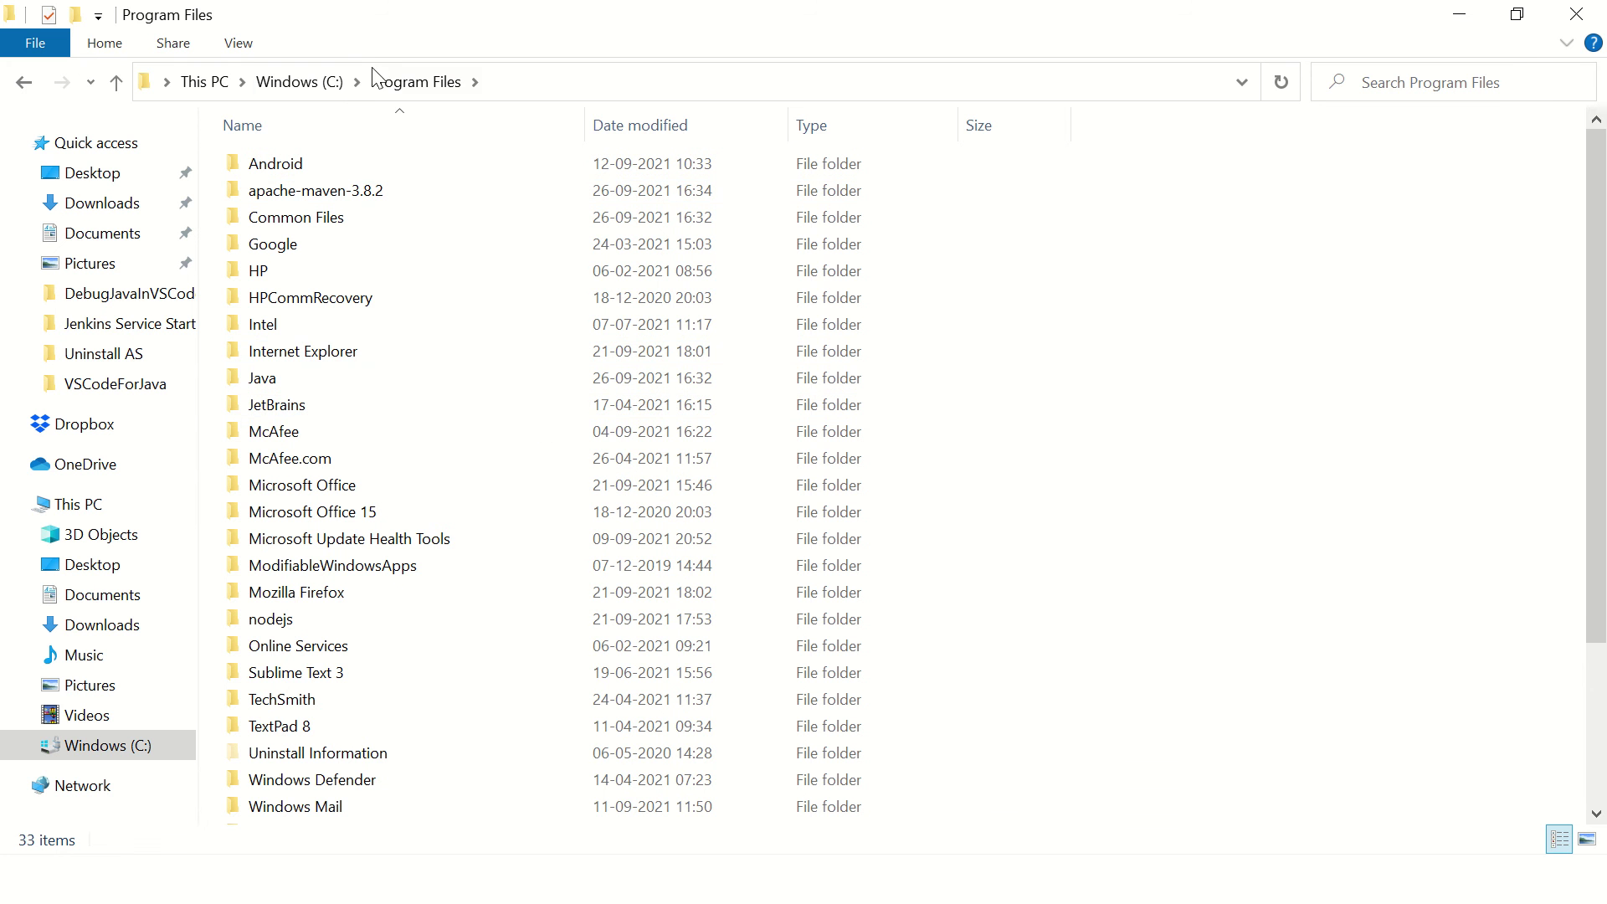
Confirm C:\Program Files (x86) contains no Jenkins folder
click(312, 80)
double_click(349, 410)
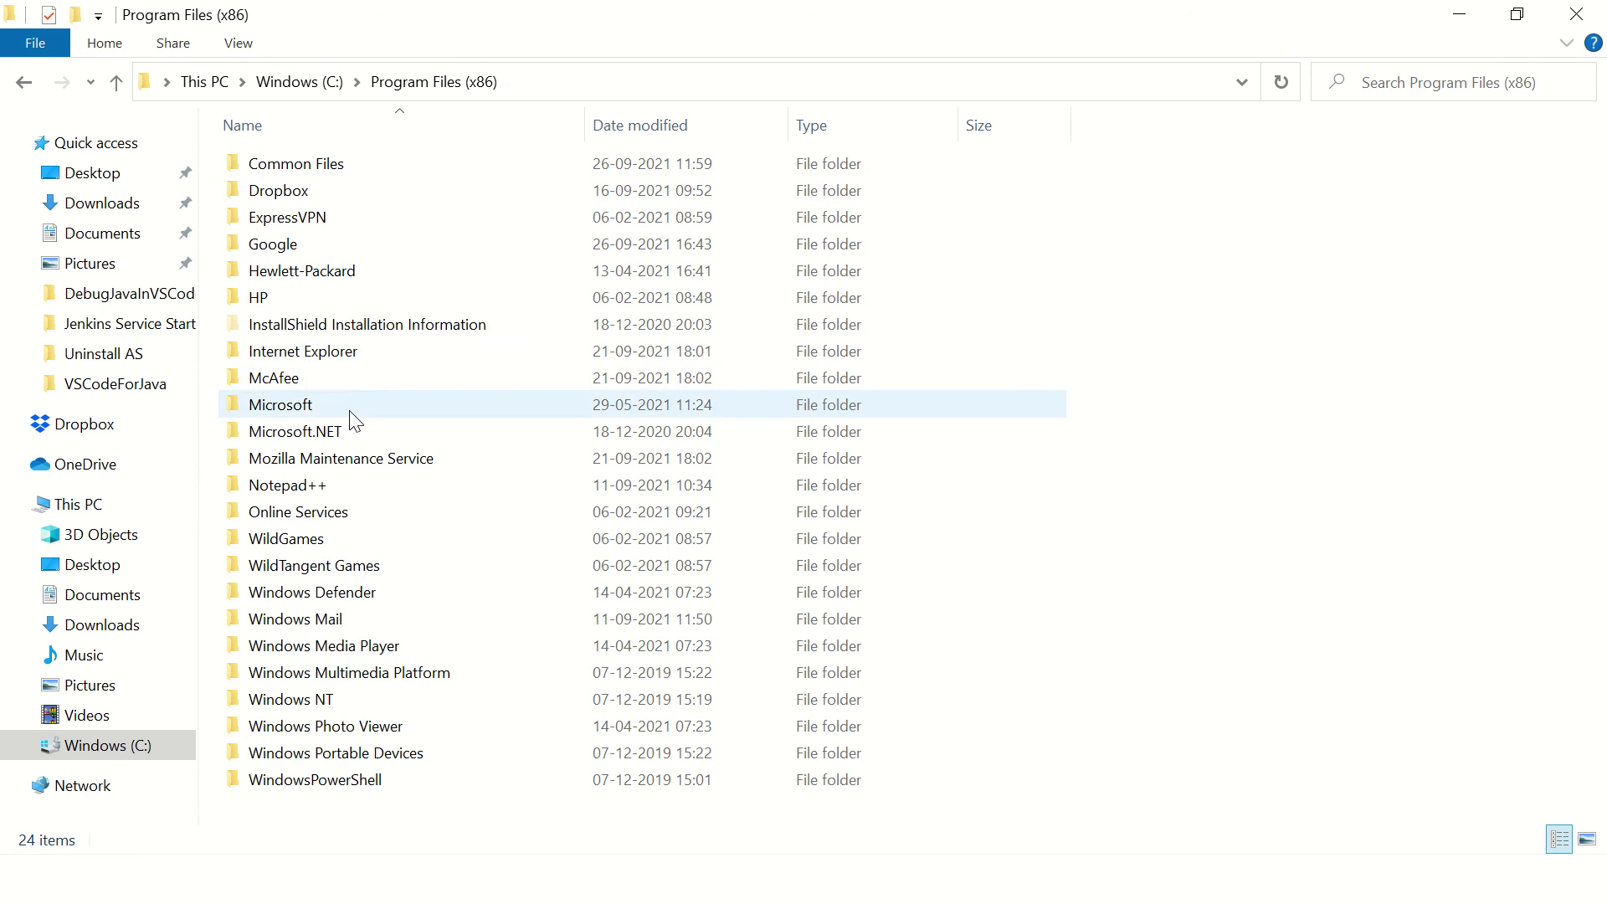
click(294, 357)
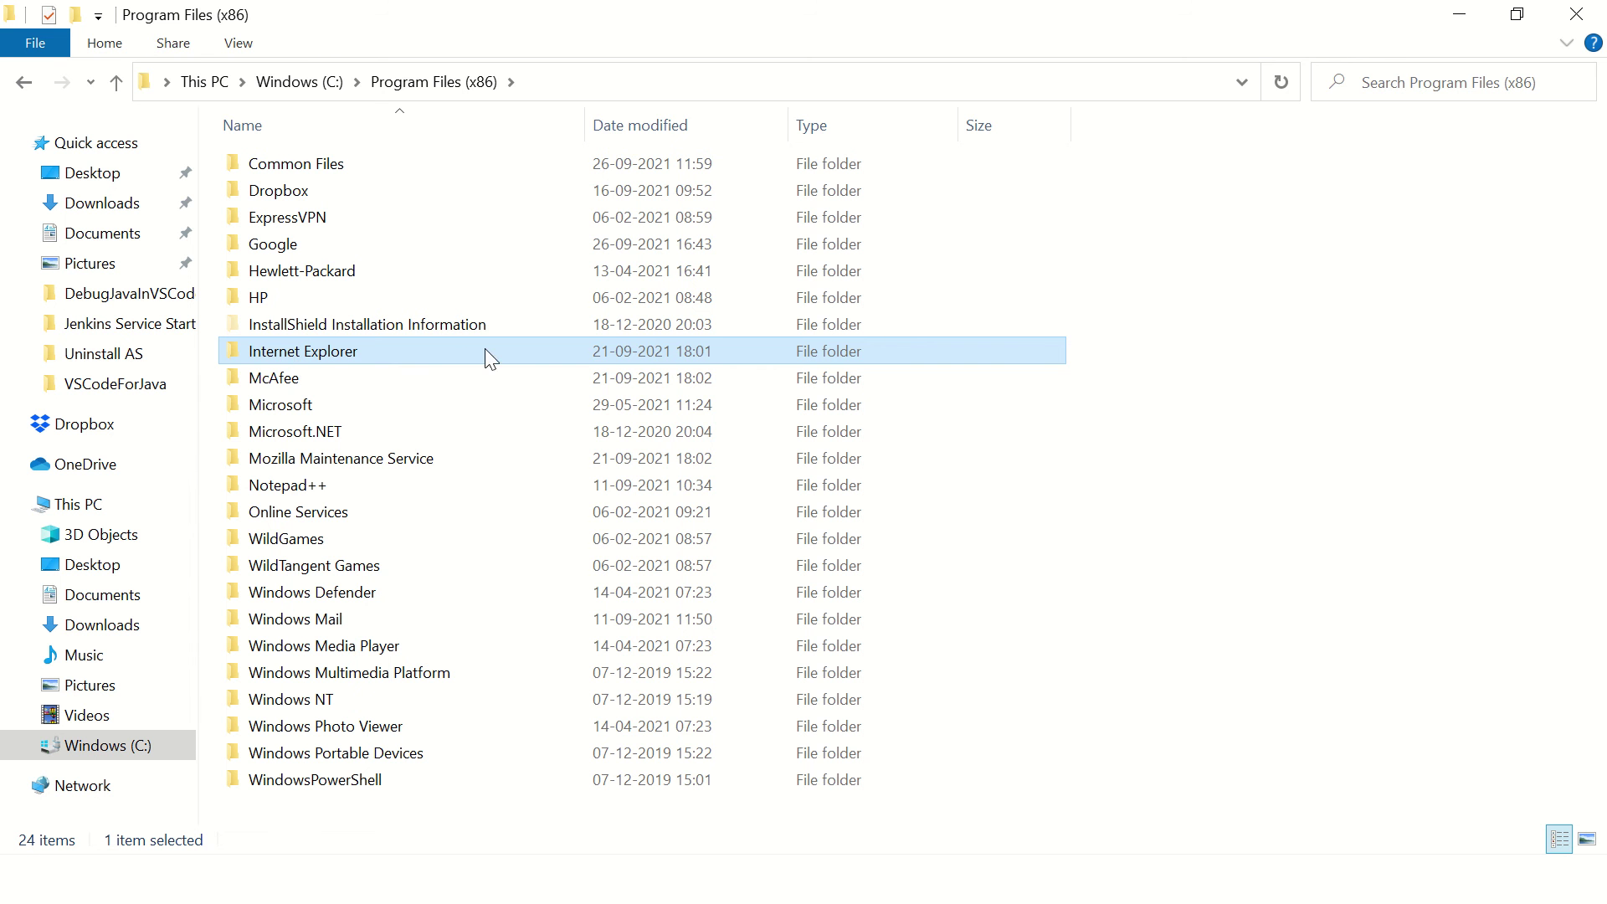
click(294, 84)
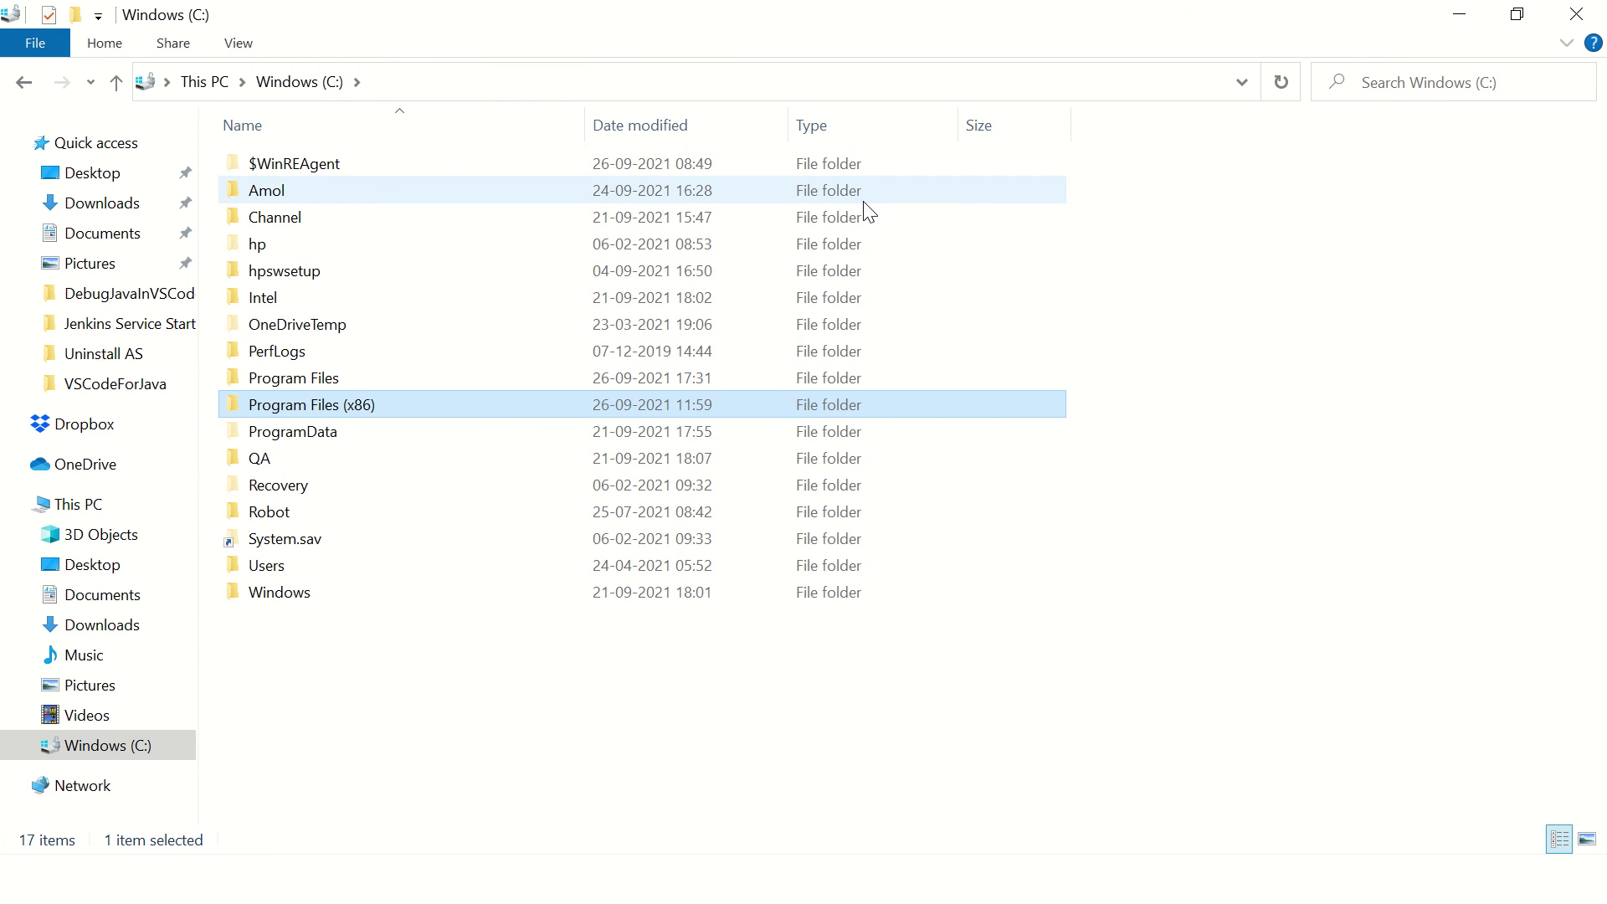
Alt+Tab to the 'Uninstall Jenkins Cleanly and Completely' PowerPoint deck
key(alt+Tab)
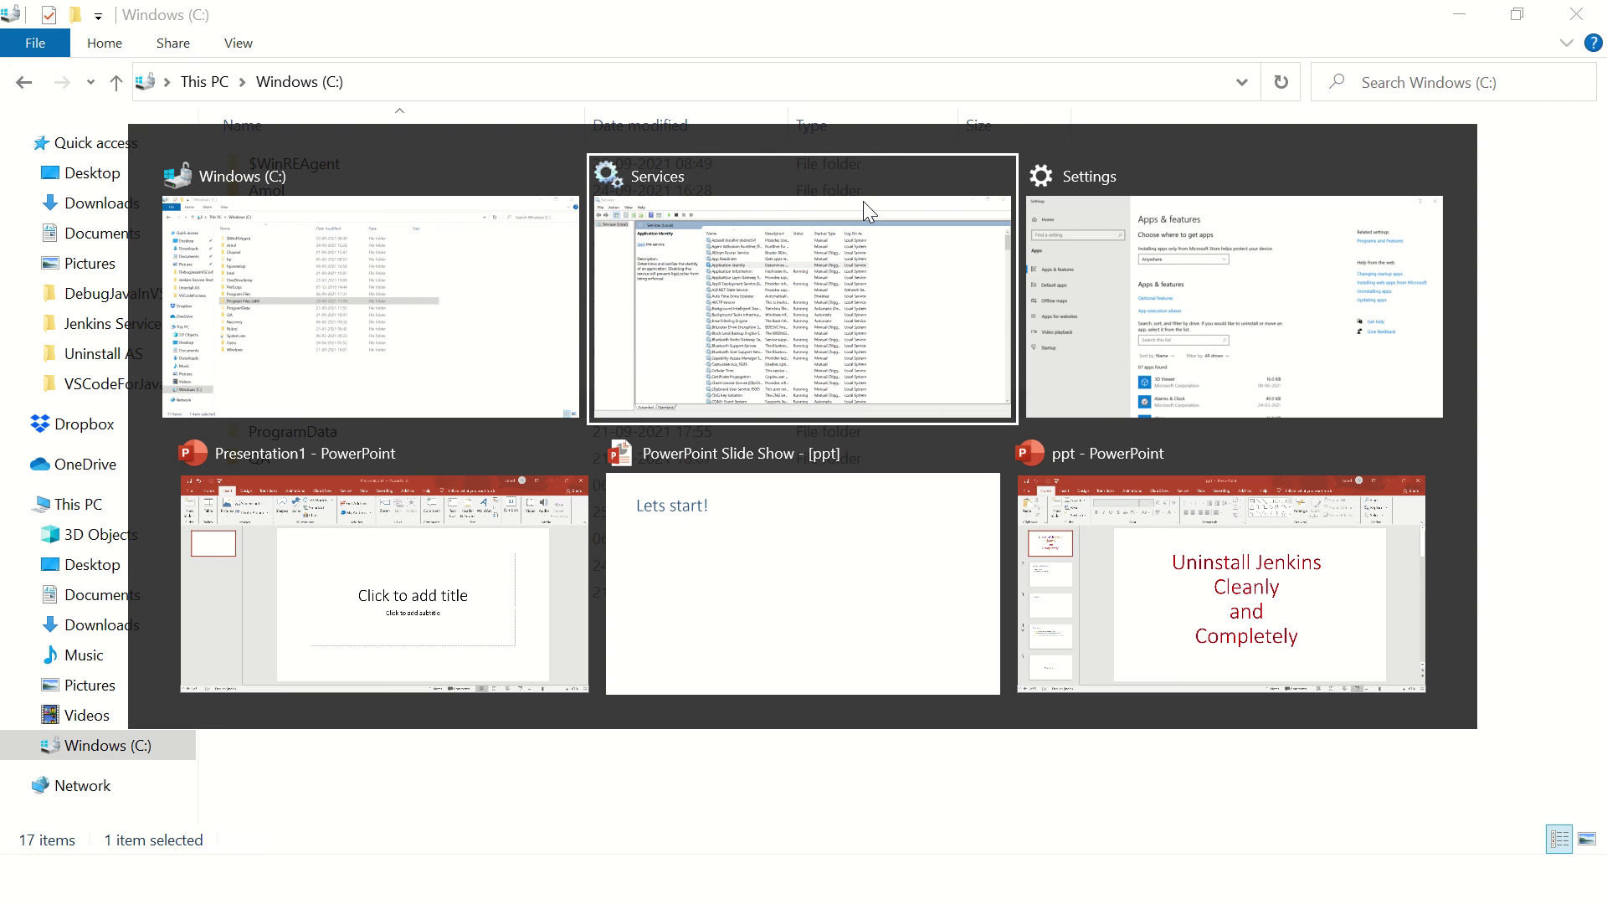
key(Tab)
key(Tab)
key(Tab)
key(Tab)
key(alt+Tab)
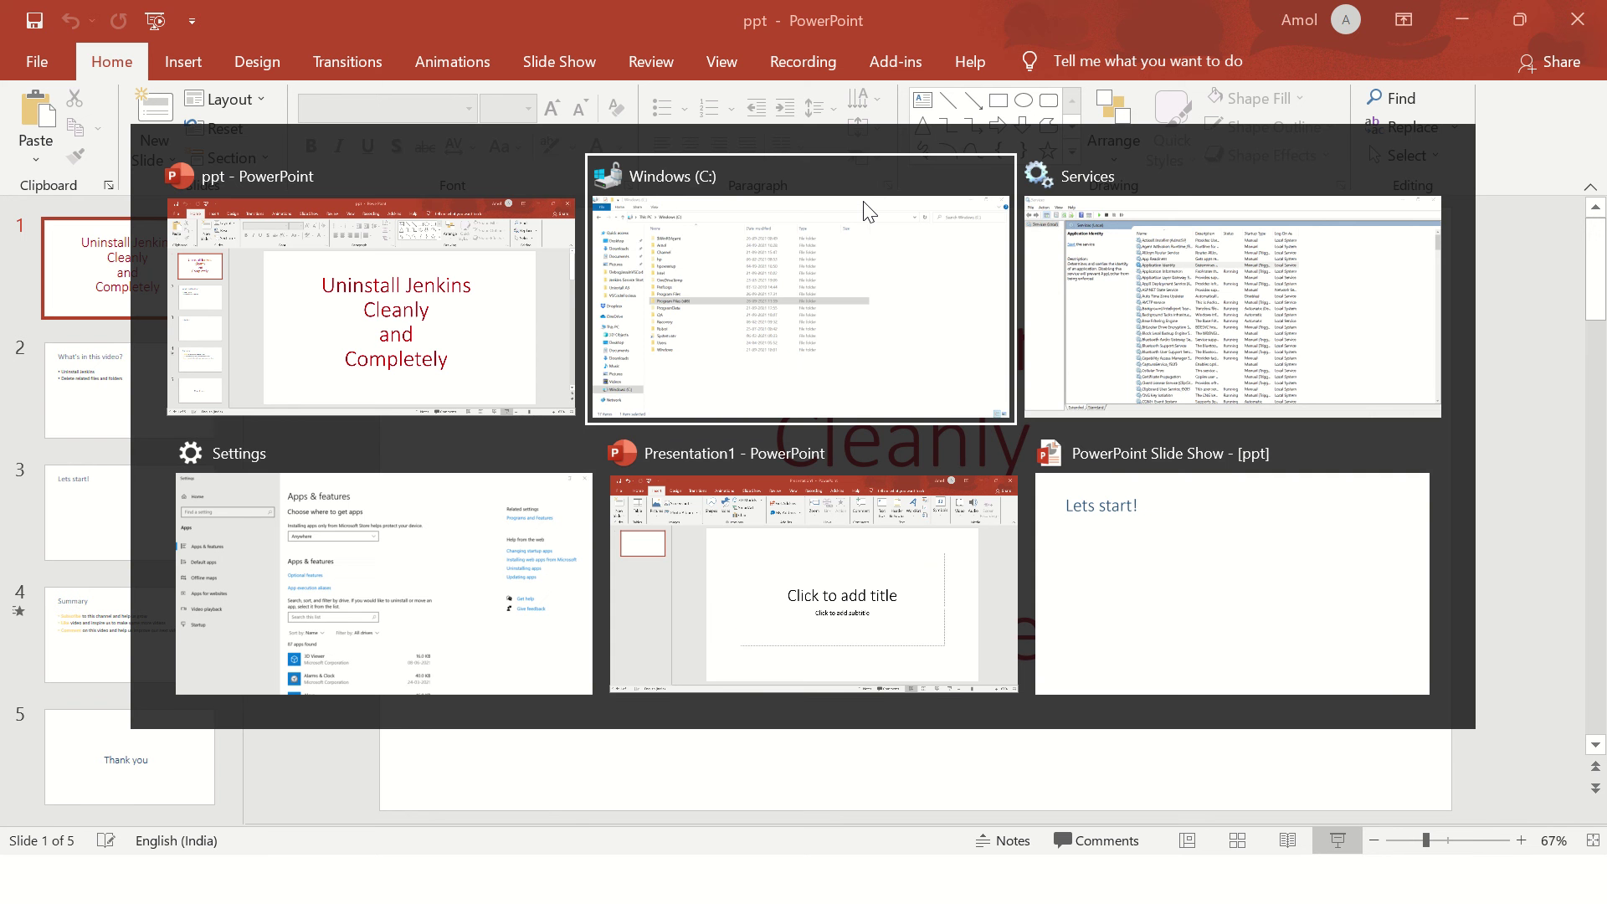
key(Tab)
key(Tab)
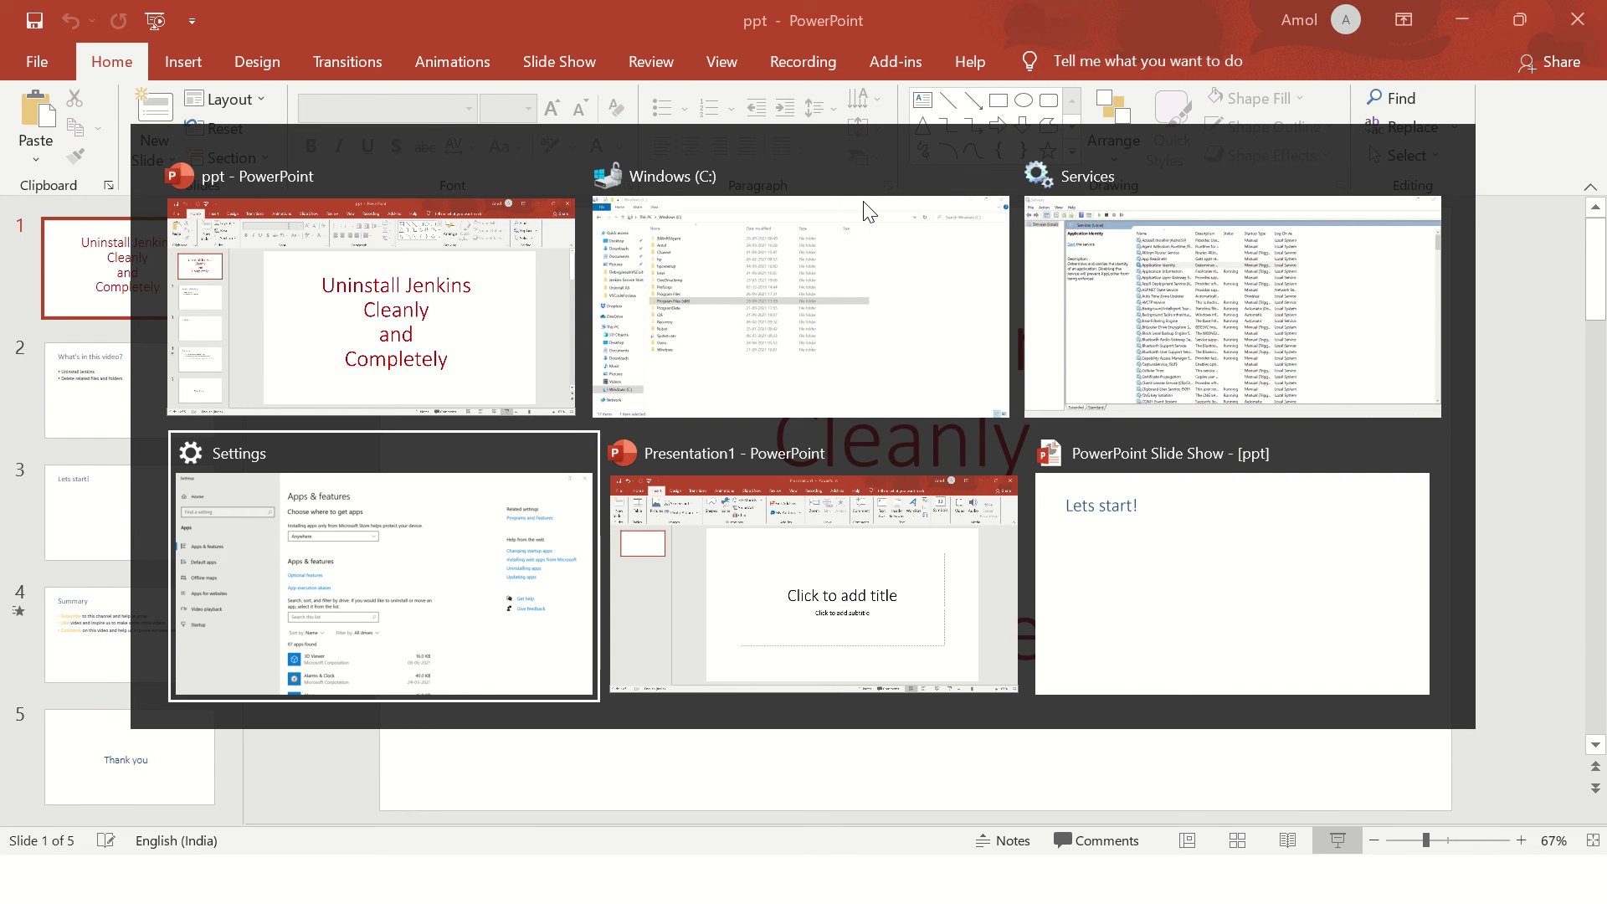